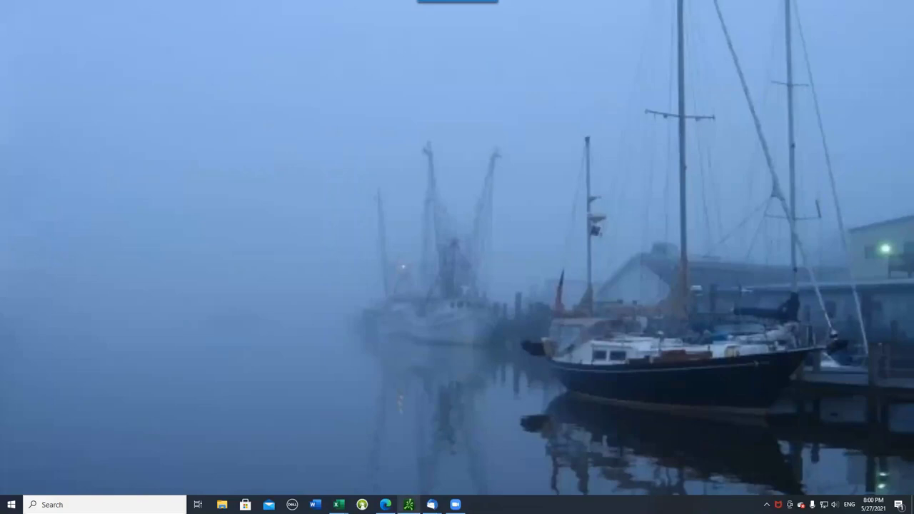
Bring thinkorswim forward and chart the VIX index on its five-year daily view
{"action": "left_click", "coordinate": [408, 504]}
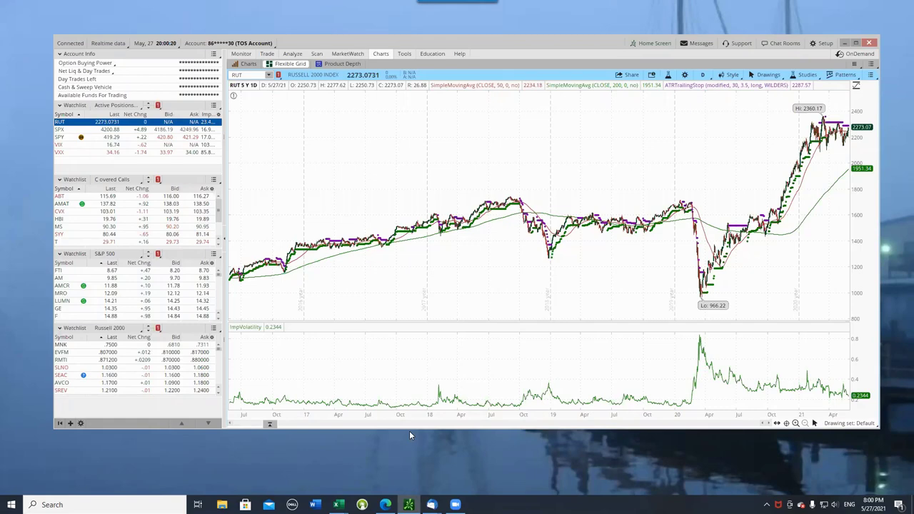
{"action": "left_click", "coordinate": [68, 145]}
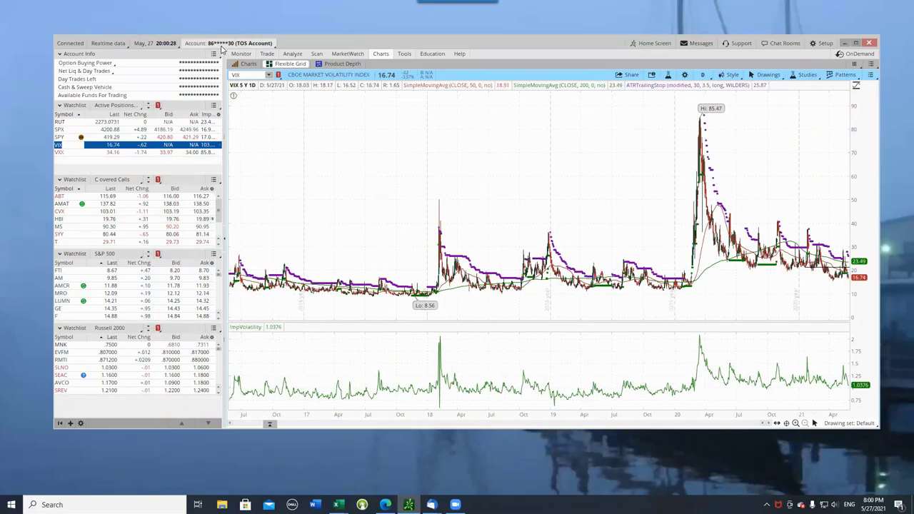
{"action": "left_click_drag", "start_coordinate": [520, 48], "coordinate": [493, 90]}
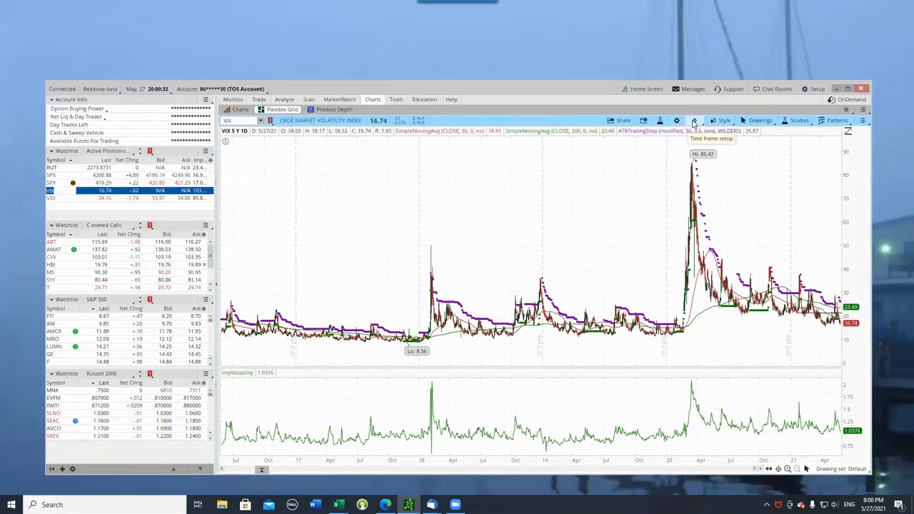
{"action": "left_click", "coordinate": [679, 121]}
{"action": "left_click", "coordinate": [665, 149]}
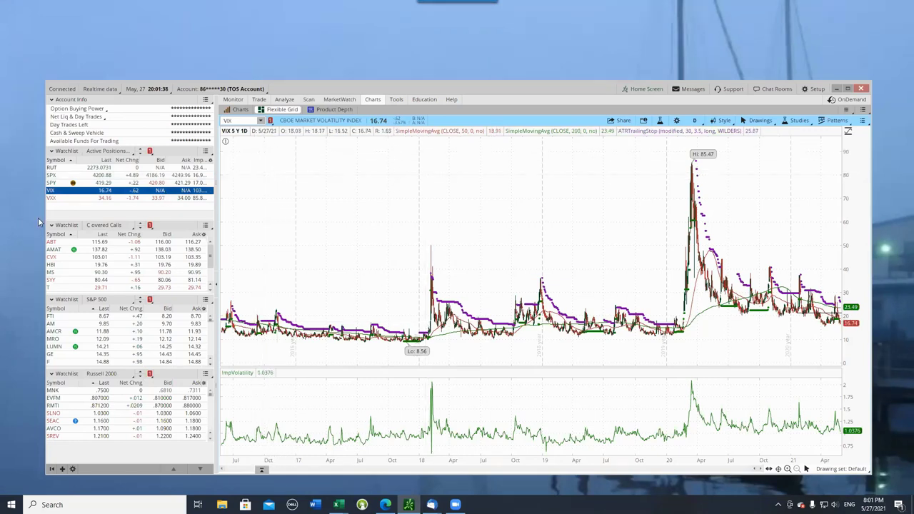
Chart VXX in thinkorswim, then bring the Edge browser showing the Zoom page forward
{"action": "left_click", "coordinate": [56, 199]}
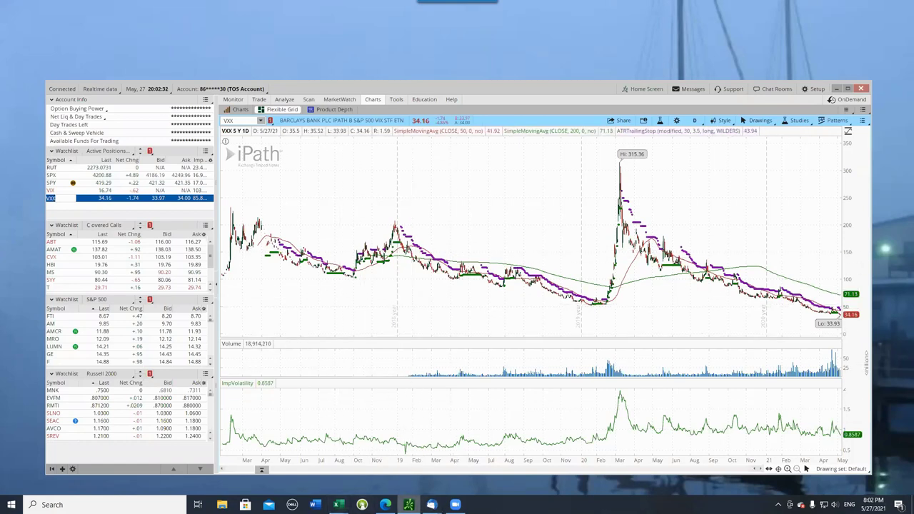
{"action": "left_click", "coordinate": [387, 495]}
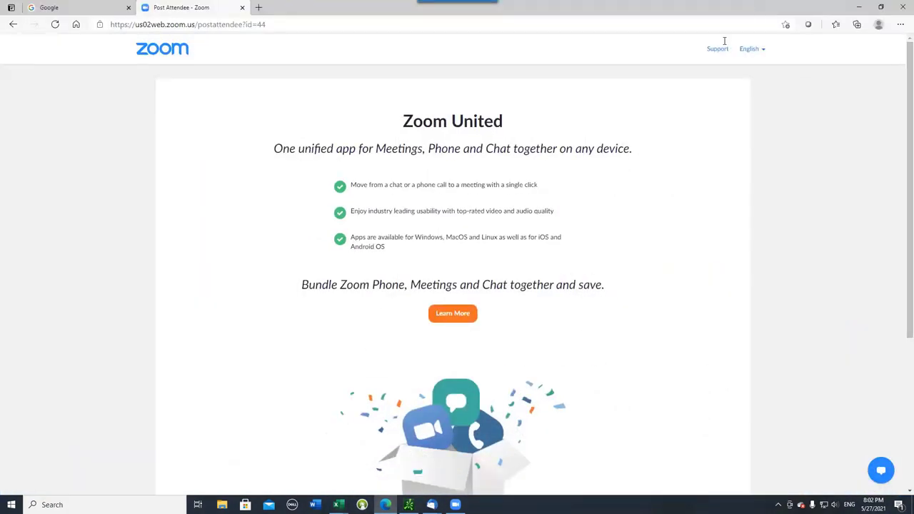
Load vixcentral.com in Edge to view the VIX futures term structure chart
{"action": "left_click", "coordinate": [277, 24]}
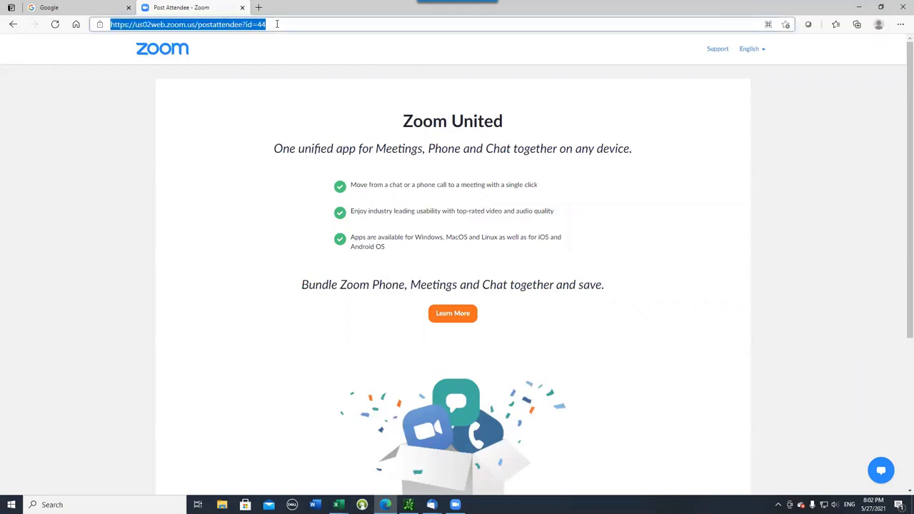
{"action": "type", "text": "vixcen"}
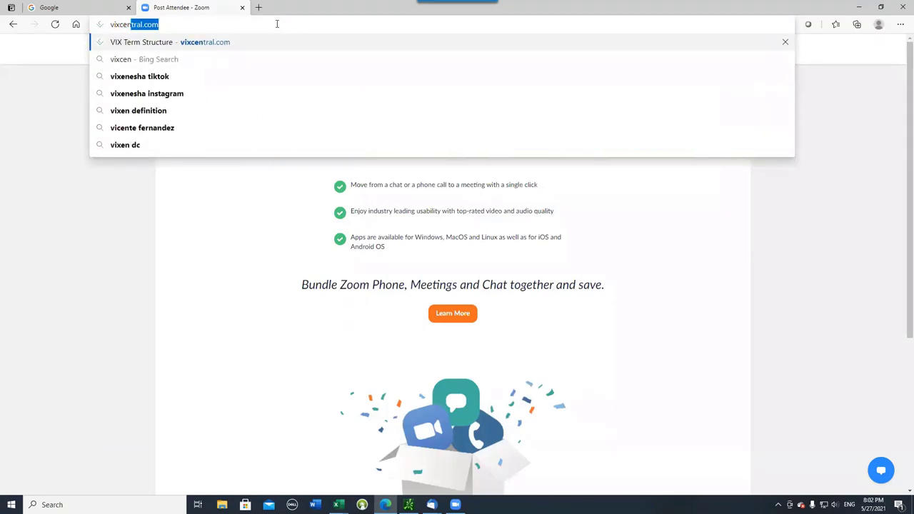
{"action": "type", "text": "tral.com/"}
{"action": "key", "text": "Return"}
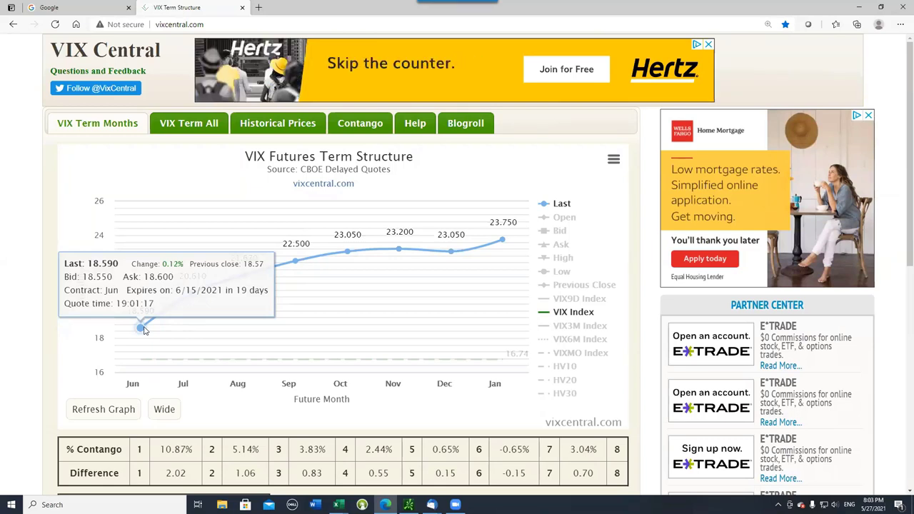
Return from VIX Central to thinkorswim's five-year VXX chart closing at 34.16
{"action": "mouse_move", "coordinate": [193, 296]}
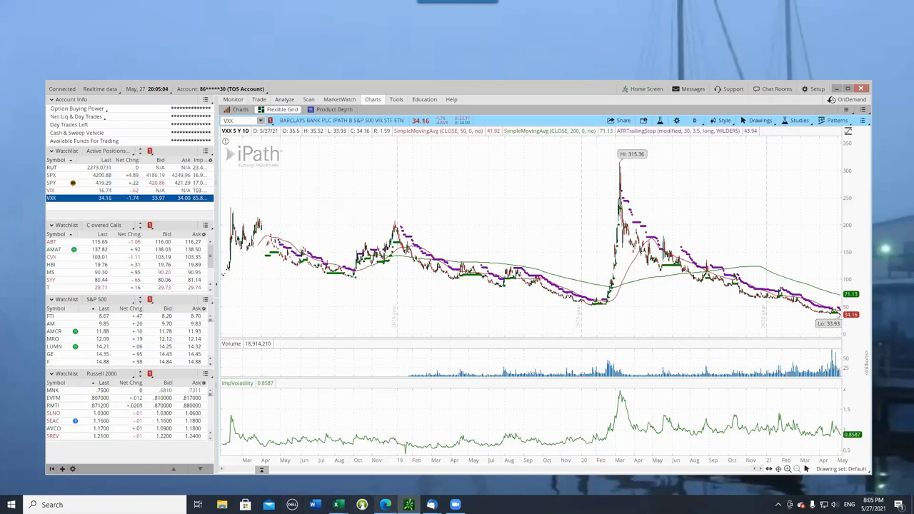
Switch back to VIX Central and dismiss the quiz popup covering the chart
{"action": "left_click", "coordinate": [385, 504]}
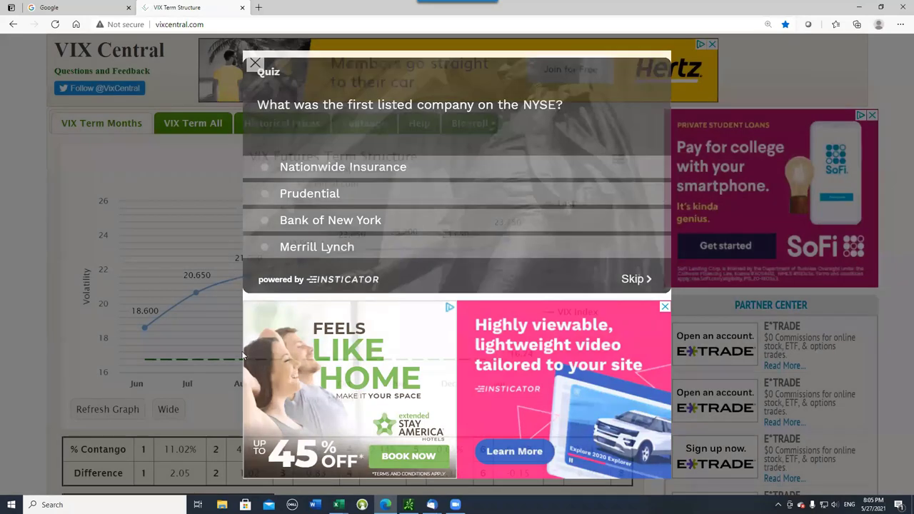
{"action": "left_click", "coordinate": [221, 200]}
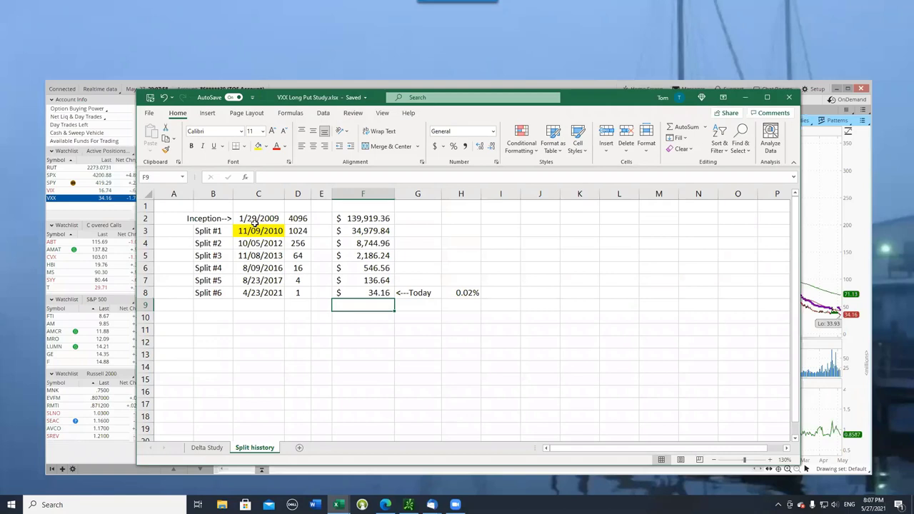
{"action": "key", "text": "ctrl+s"}
Inspect F8's 34.16 price, D2's 4096 multiplier and F2's =F8*D2 formula, then switch to Investments.xlsx
{"action": "left_click", "coordinate": [378, 293]}
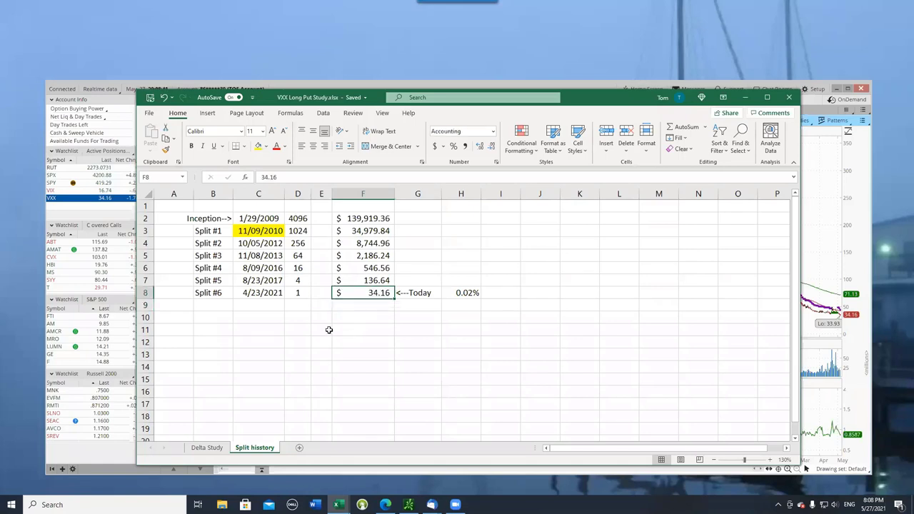
{"action": "left_click", "coordinate": [293, 218]}
{"action": "left_click", "coordinate": [365, 218]}
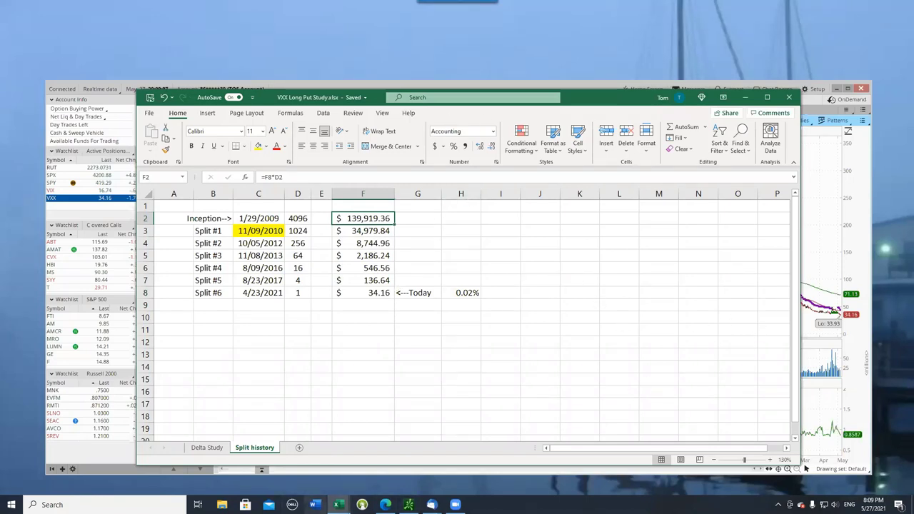
{"action": "mouse_move", "coordinate": [339, 504]}
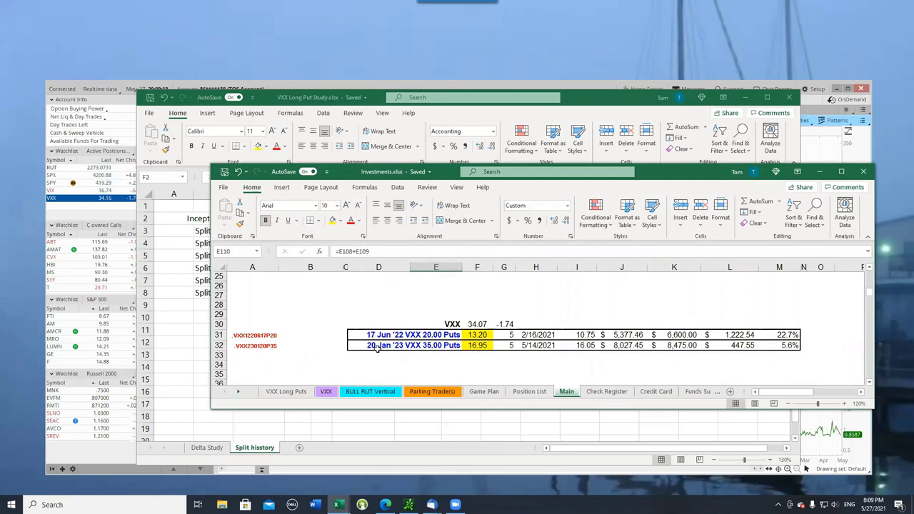
{"action": "scroll", "coordinate": [377, 347], "scroll_direction": "up", "scroll_amount": 2}
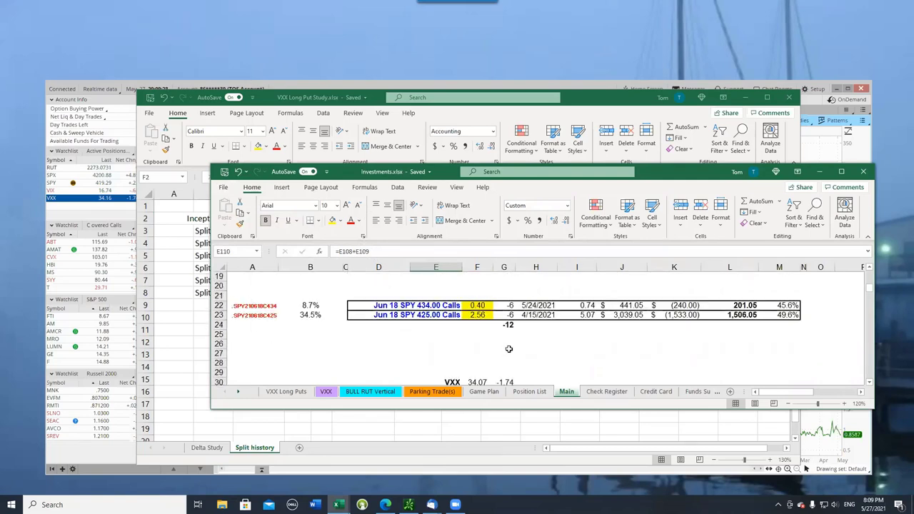
{"action": "scroll", "coordinate": [525, 330], "scroll_direction": "up", "scroll_amount": 2}
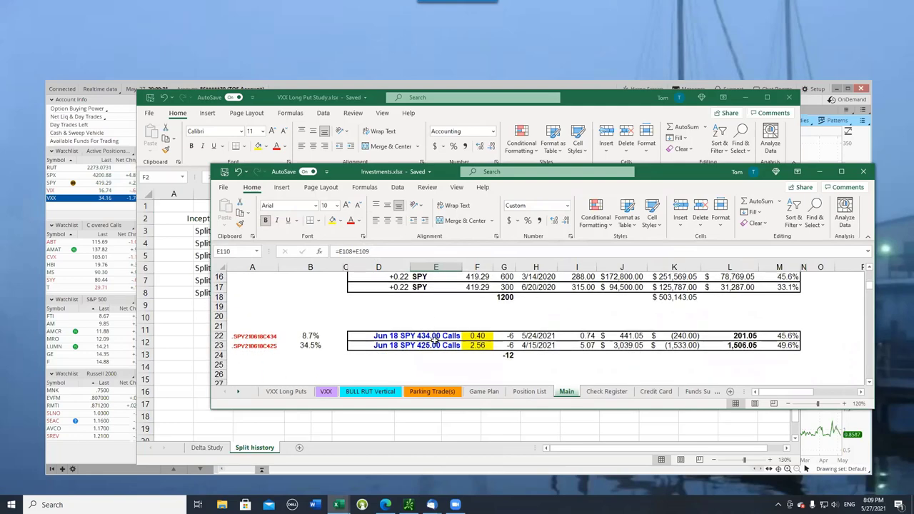
{"action": "left_click", "coordinate": [535, 336]}
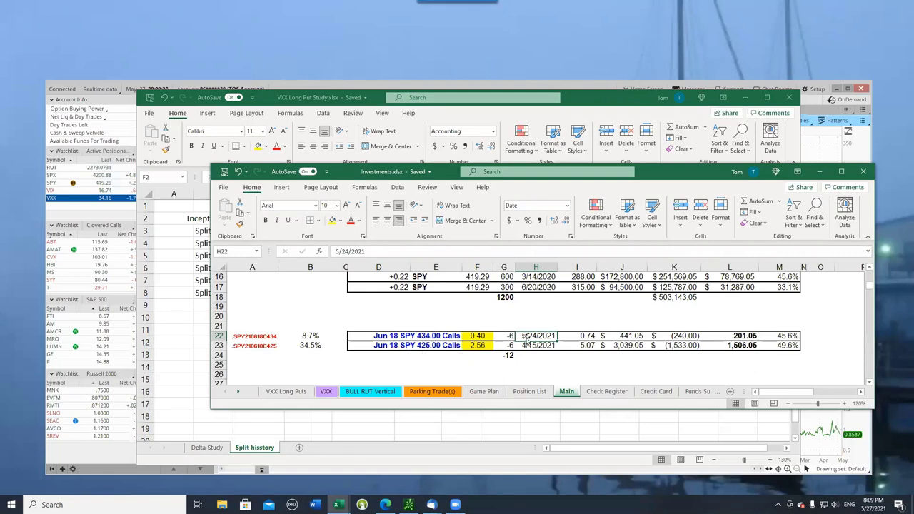
{"action": "left_click", "coordinate": [421, 346]}
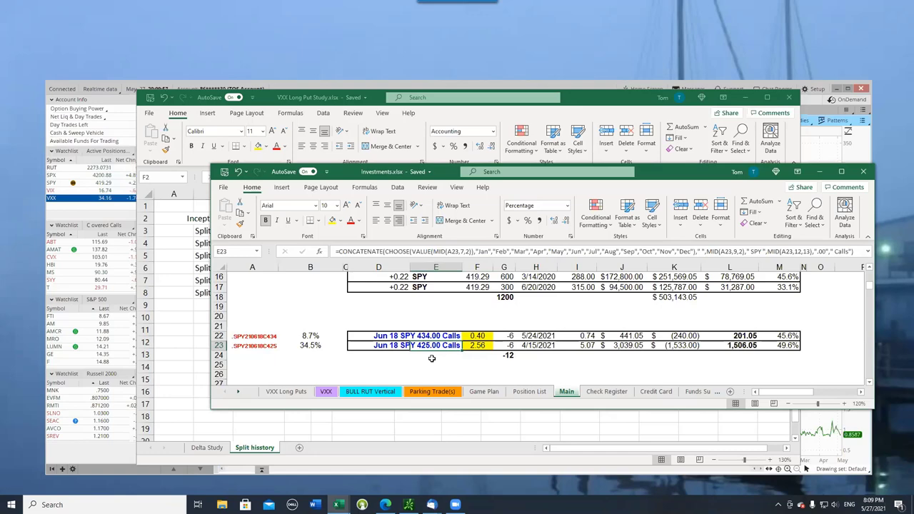
{"action": "scroll", "coordinate": [520, 330], "scroll_direction": "down", "scroll_amount": 3}
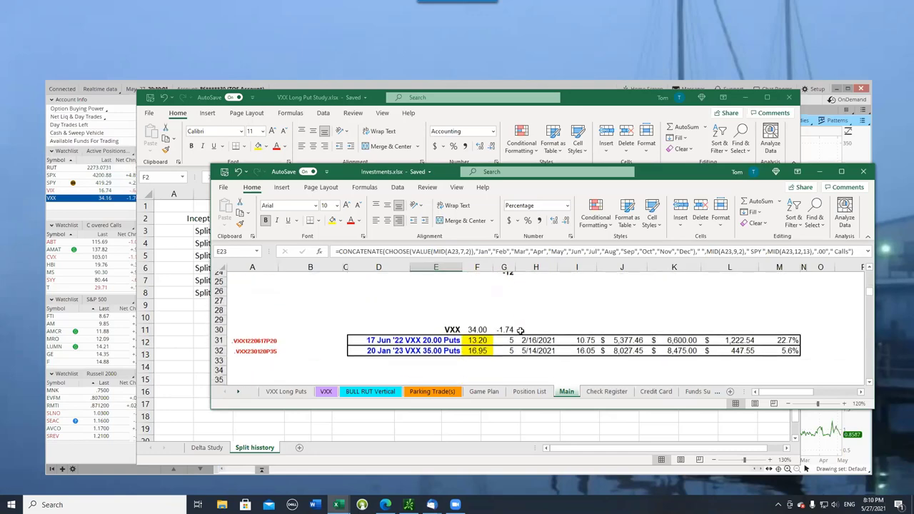
{"action": "scroll", "coordinate": [520, 330], "scroll_direction": "down", "scroll_amount": 1}
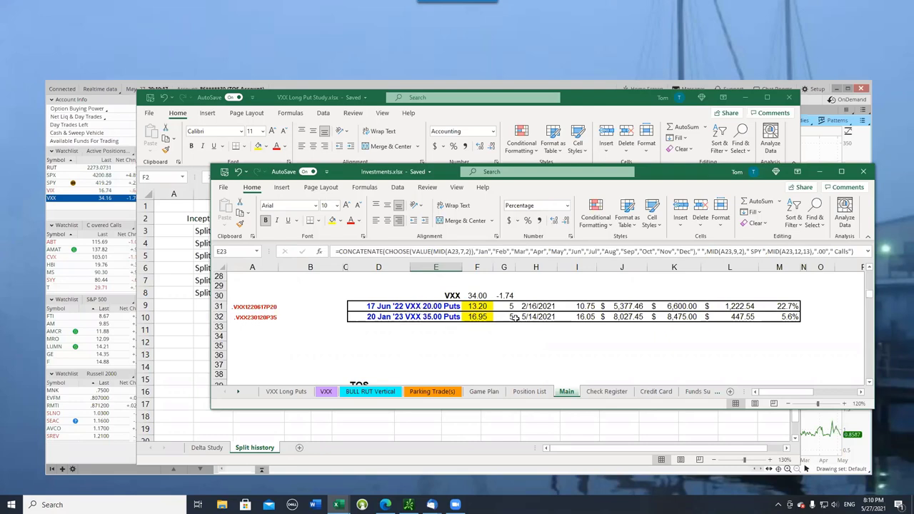
{"action": "left_click", "coordinate": [589, 304]}
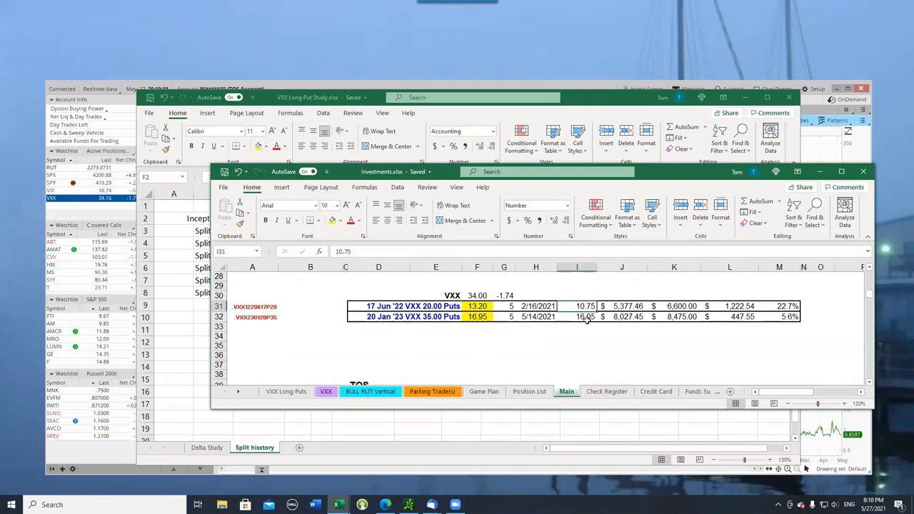
{"action": "left_click", "coordinate": [478, 305]}
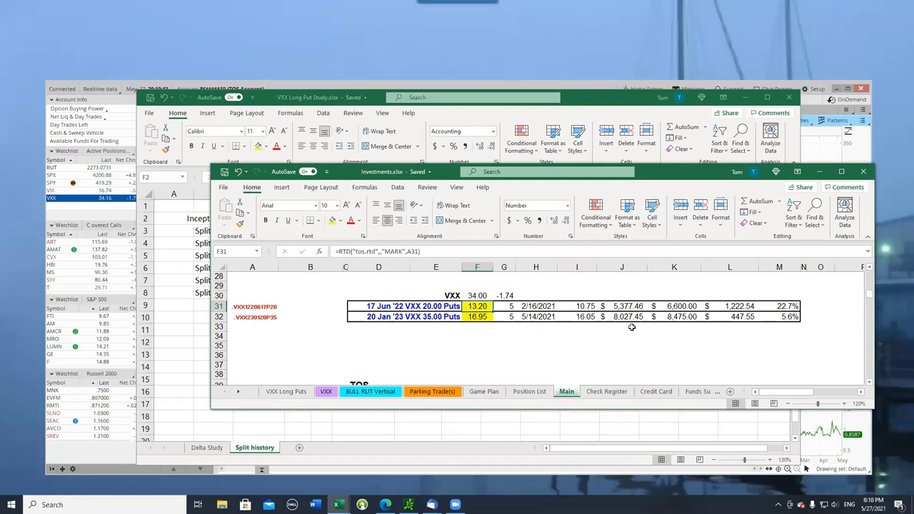
{"action": "left_click", "coordinate": [534, 317]}
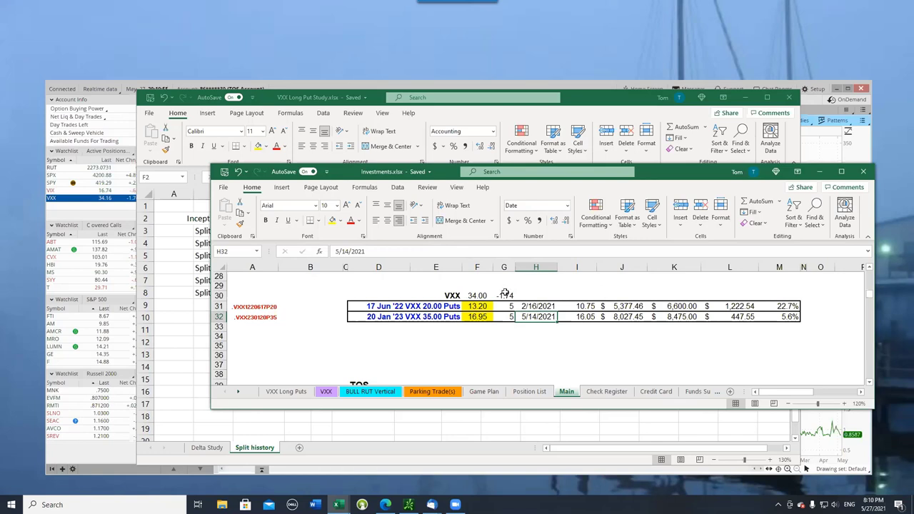
{"action": "left_click", "coordinate": [535, 306]}
{"action": "left_click", "coordinate": [778, 306]}
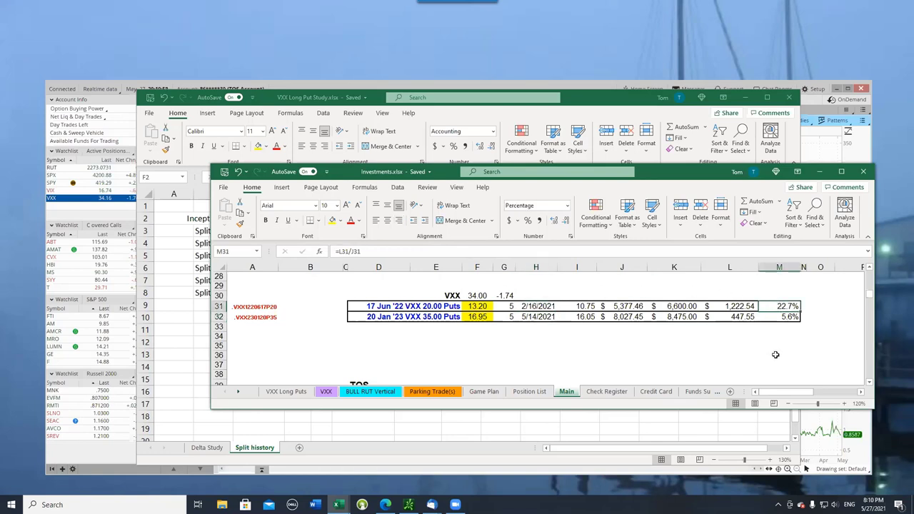
{"action": "left_click", "coordinate": [542, 317]}
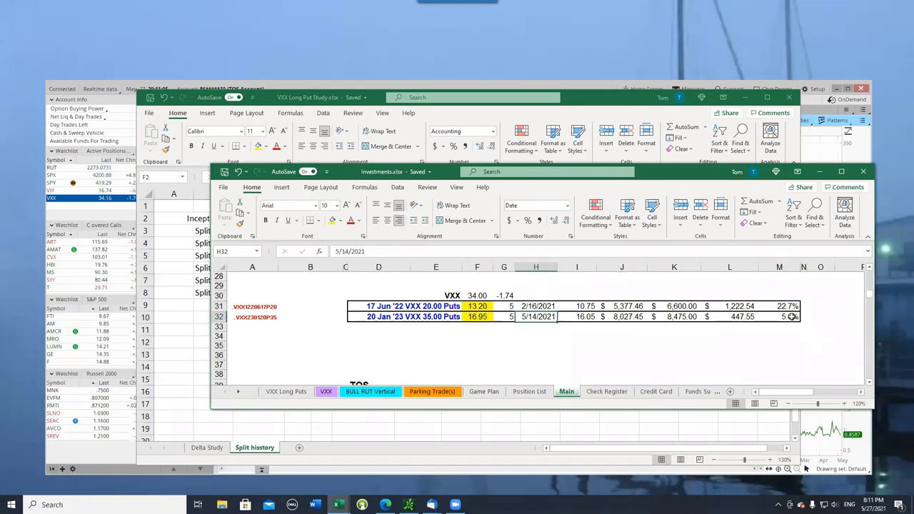
{"action": "key", "text": "ctrl+s"}
Bring thinkorswim in front of Excel to show the five-year VXX chart
{"action": "left_click", "coordinate": [310, 86]}
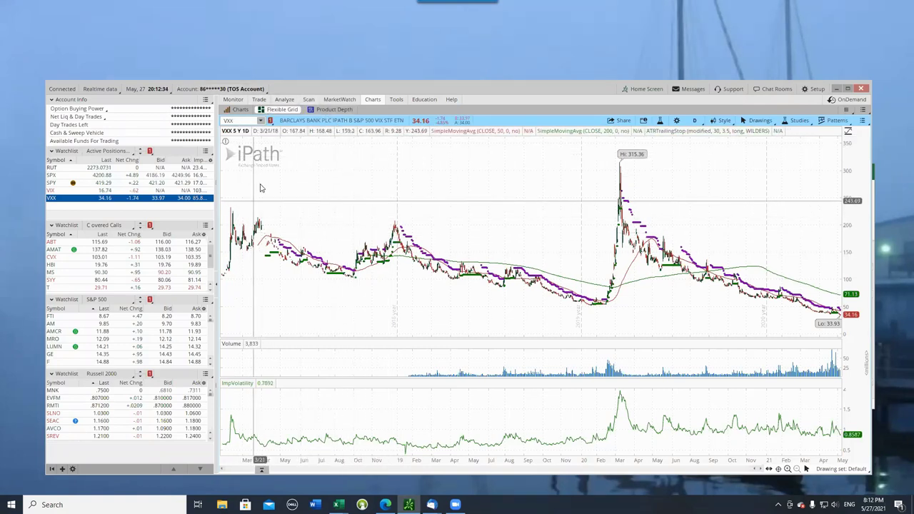
Show VXX's option chain and the two simulated 4 Jun 21 36/38 call verticals
{"action": "left_click", "coordinate": [285, 100]}
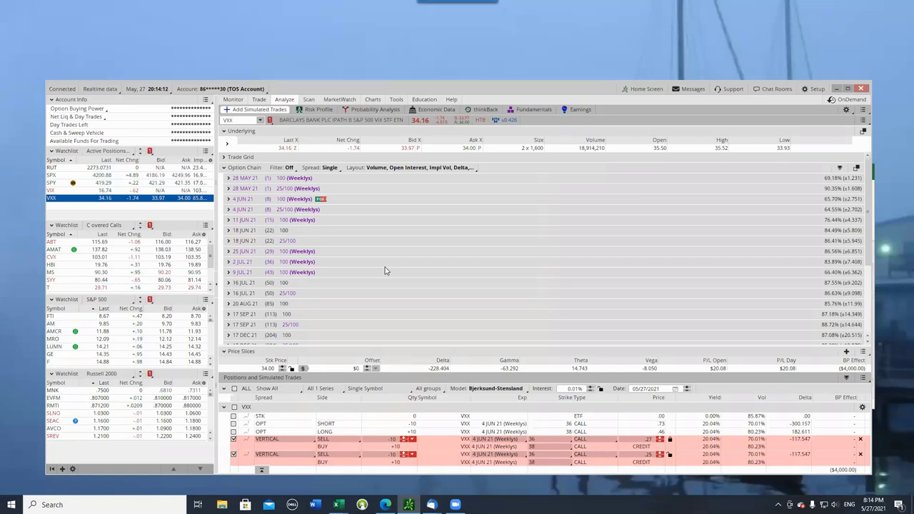
Shift the thinkorswim window up and bring TOS-Positions.xlsx forward from the Excel taskbar preview
{"action": "left_click_drag", "start_coordinate": [463, 82], "coordinate": [464, 50]}
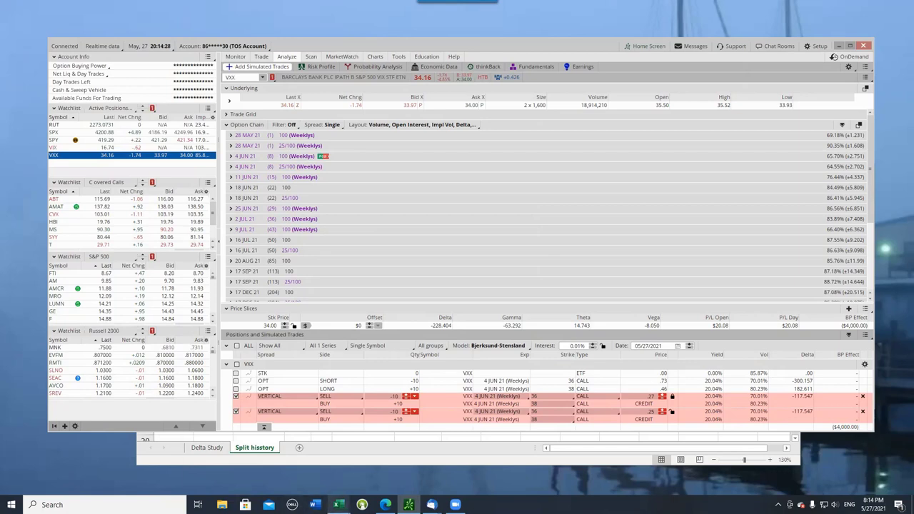
{"action": "left_click", "coordinate": [339, 505]}
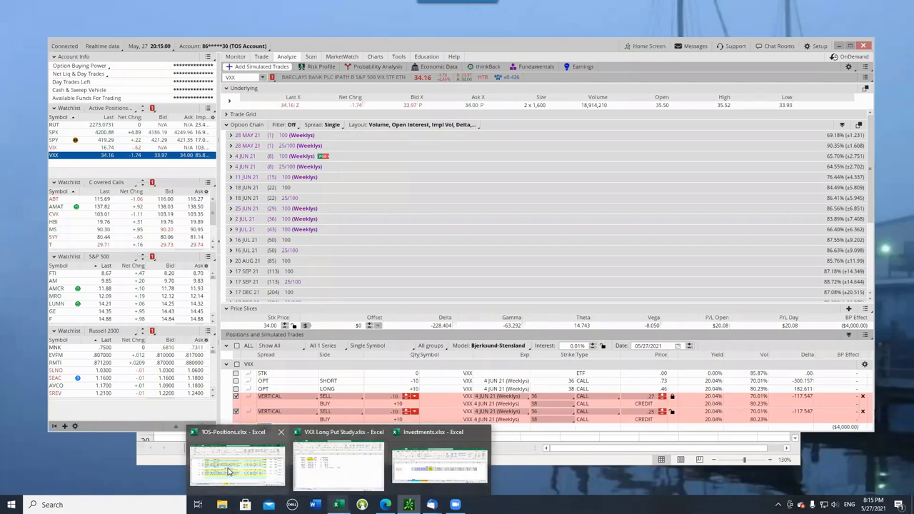
{"action": "left_click", "coordinate": [229, 471]}
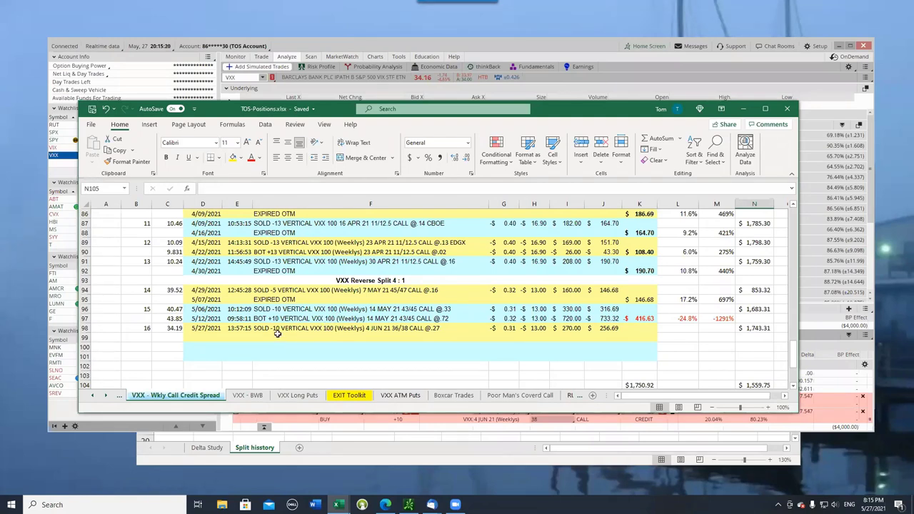
{"action": "scroll", "coordinate": [266, 362], "scroll_direction": "down", "scroll_amount": 4}
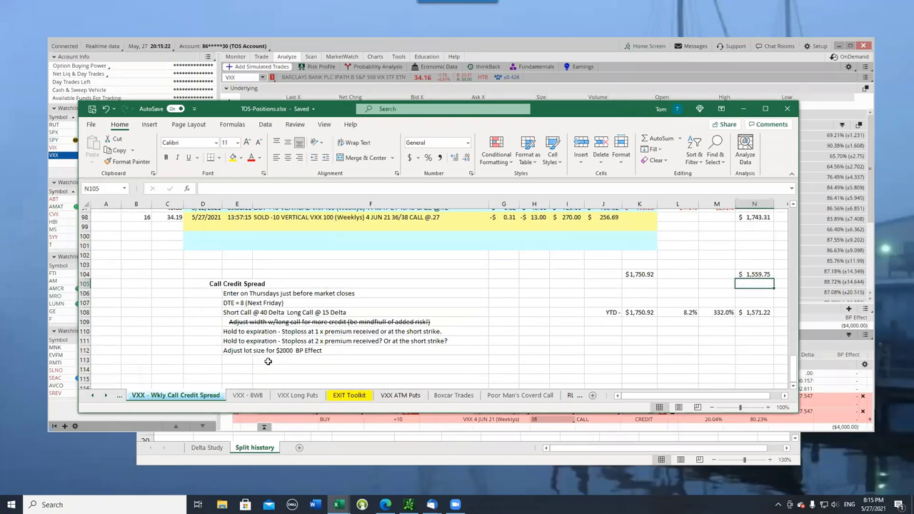
{"action": "scroll", "coordinate": [268, 362], "scroll_direction": "down", "scroll_amount": 1}
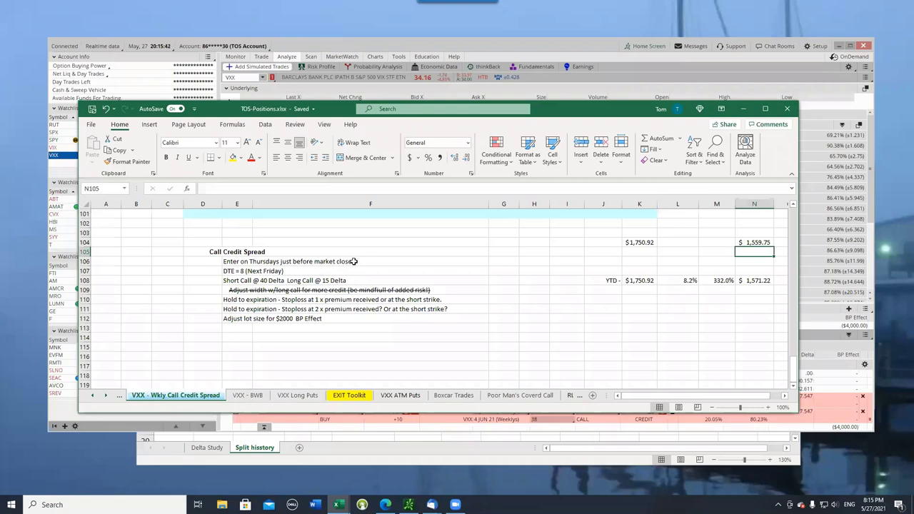
{"action": "scroll", "coordinate": [355, 259], "scroll_direction": "up", "scroll_amount": 2}
{"action": "scroll", "coordinate": [503, 275], "scroll_direction": "up", "scroll_amount": 1}
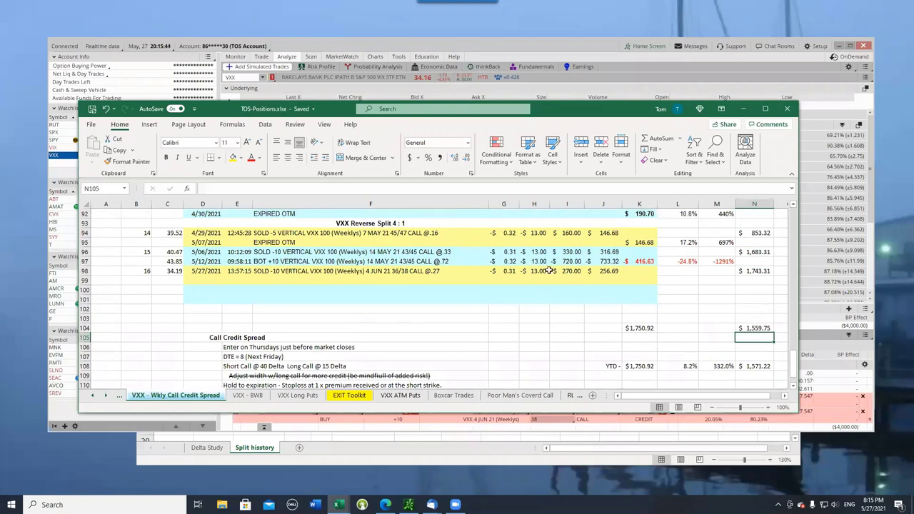
{"action": "scroll", "coordinate": [500, 258], "scroll_direction": "up", "scroll_amount": 1}
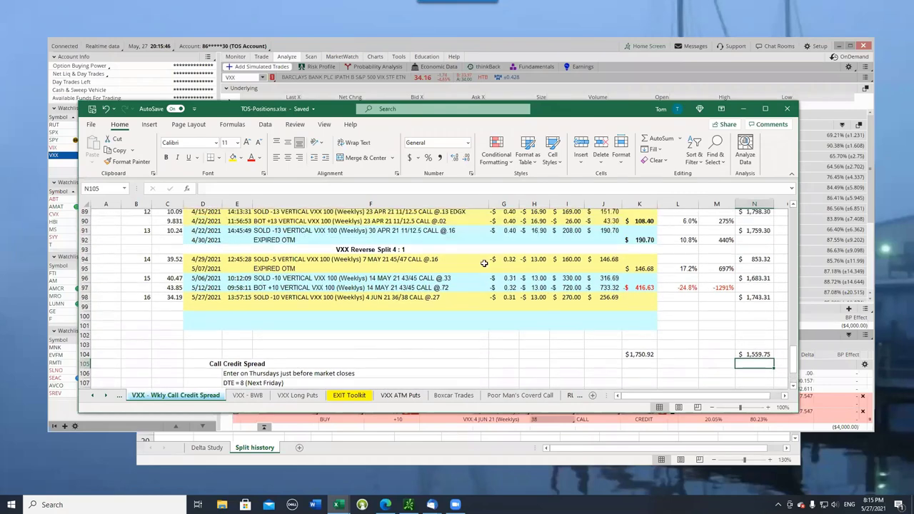
{"action": "scroll", "coordinate": [456, 242], "scroll_direction": "up", "scroll_amount": 1}
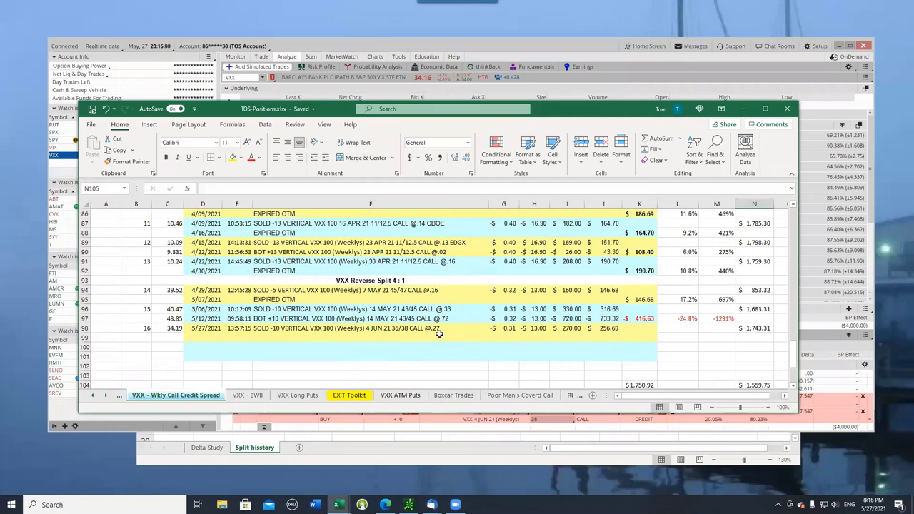
{"action": "left_click", "coordinate": [743, 328]}
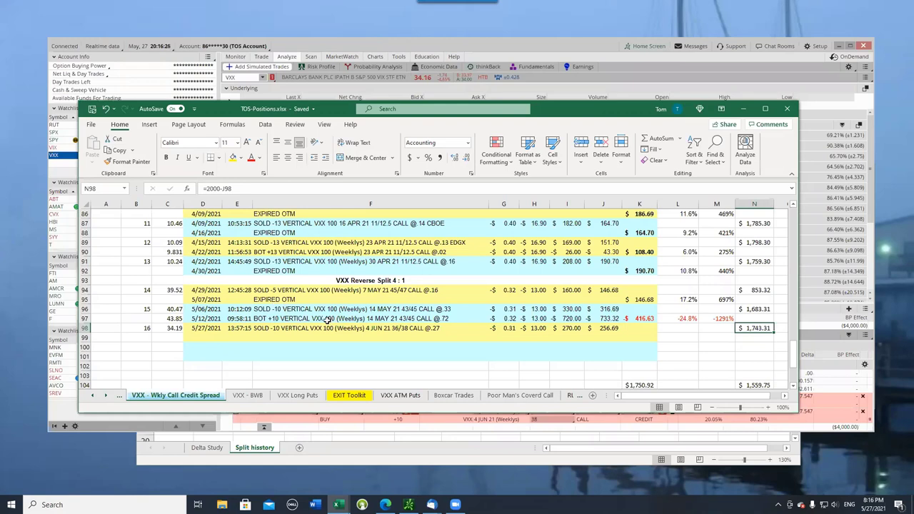
{"action": "scroll", "coordinate": [336, 323], "scroll_direction": "up", "scroll_amount": 4}
{"action": "scroll", "coordinate": [342, 325], "scroll_direction": "up", "scroll_amount": 4}
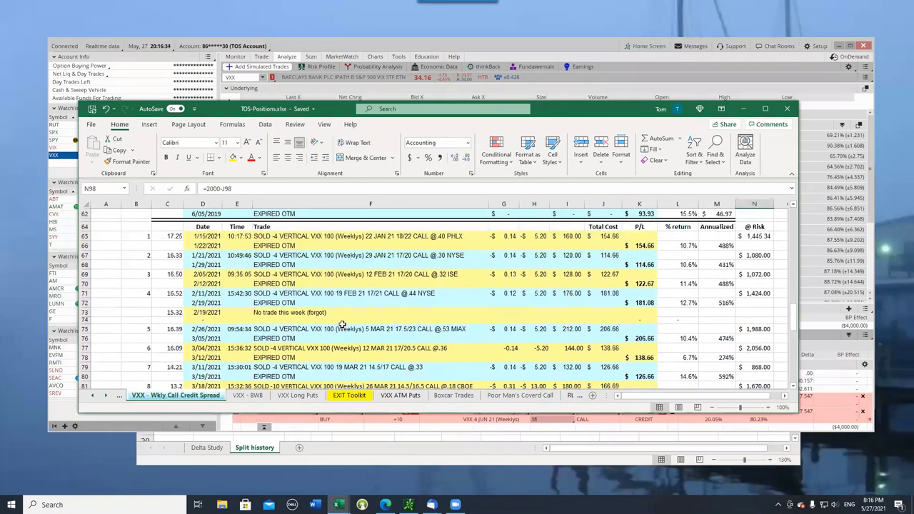
{"action": "scroll", "coordinate": [342, 325], "scroll_direction": "down", "scroll_amount": 1}
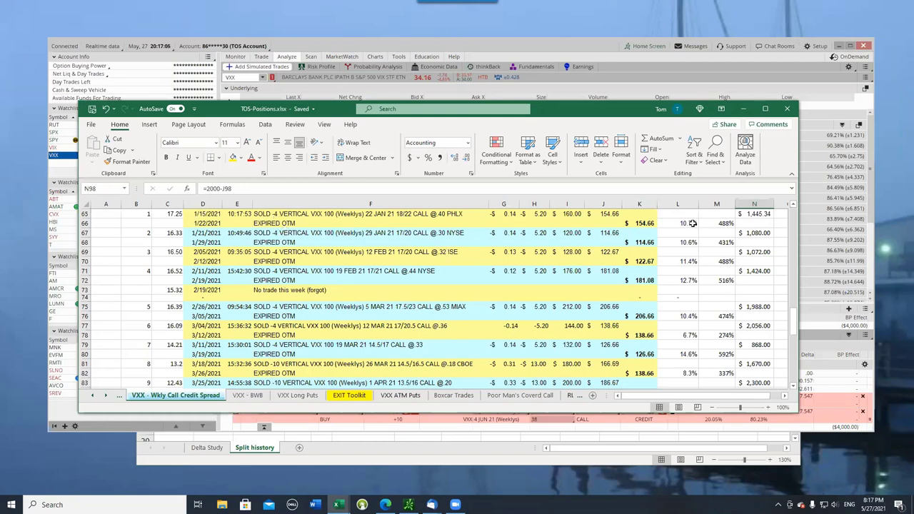
{"action": "scroll", "coordinate": [679, 311], "scroll_direction": "down", "scroll_amount": 2}
{"action": "scroll", "coordinate": [679, 311], "scroll_direction": "down", "scroll_amount": 4}
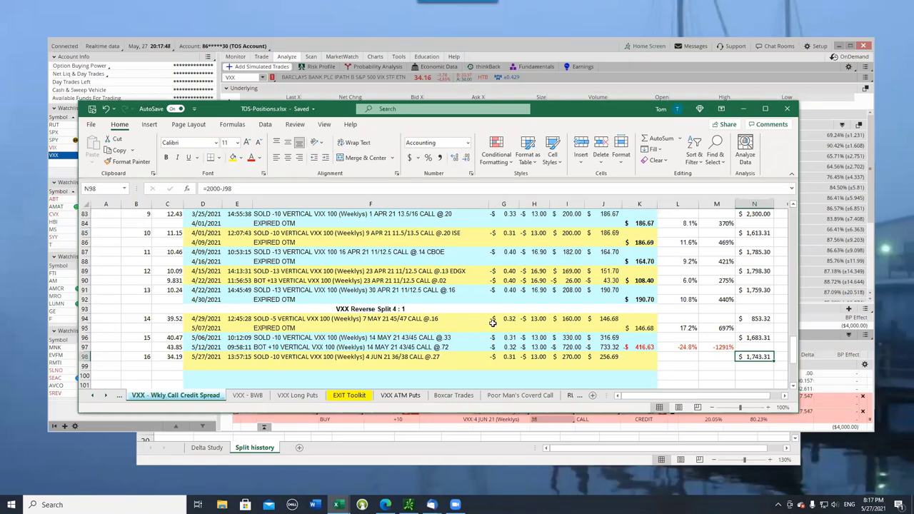
{"action": "scroll", "coordinate": [493, 322], "scroll_direction": "down", "scroll_amount": 1}
{"action": "scroll", "coordinate": [494, 322], "scroll_direction": "down", "scroll_amount": 1}
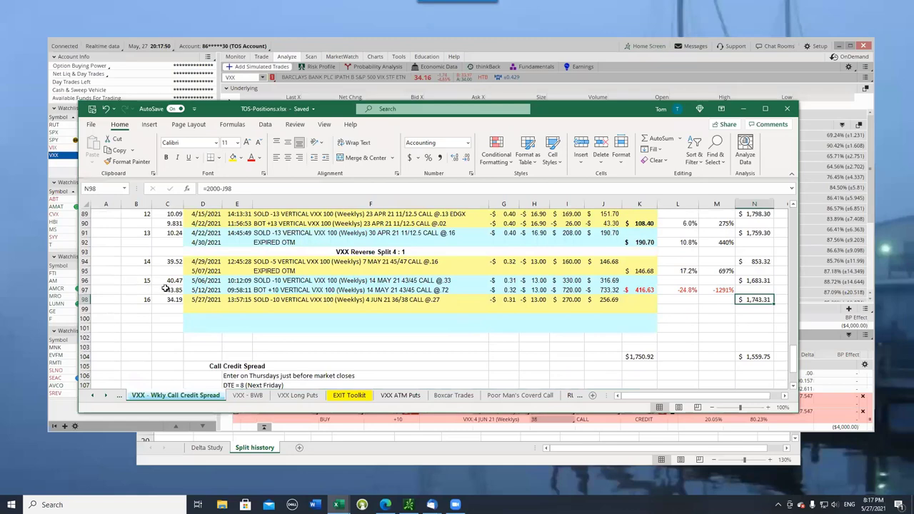
{"action": "scroll", "coordinate": [485, 308], "scroll_direction": "down", "scroll_amount": 1}
{"action": "left_click", "coordinate": [640, 327]}
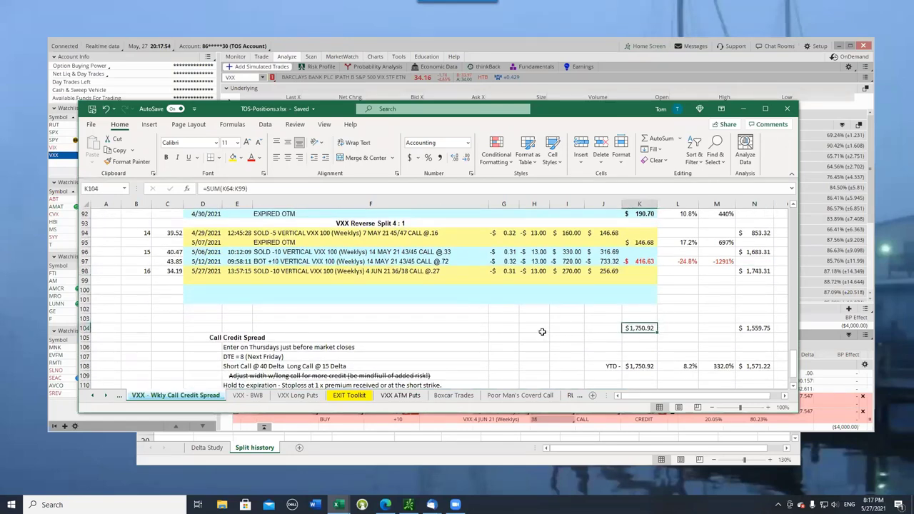
{"action": "left_click", "coordinate": [767, 329]}
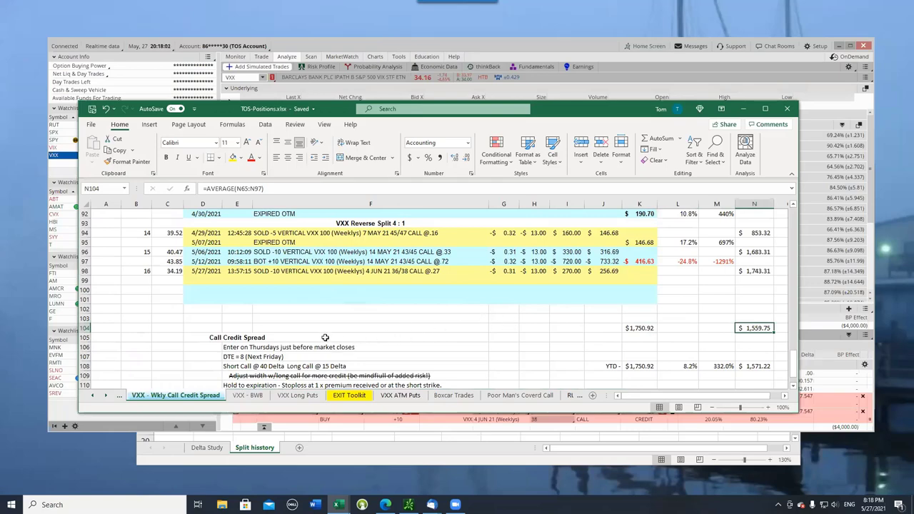
{"action": "scroll", "coordinate": [304, 329], "scroll_direction": "down", "scroll_amount": 1}
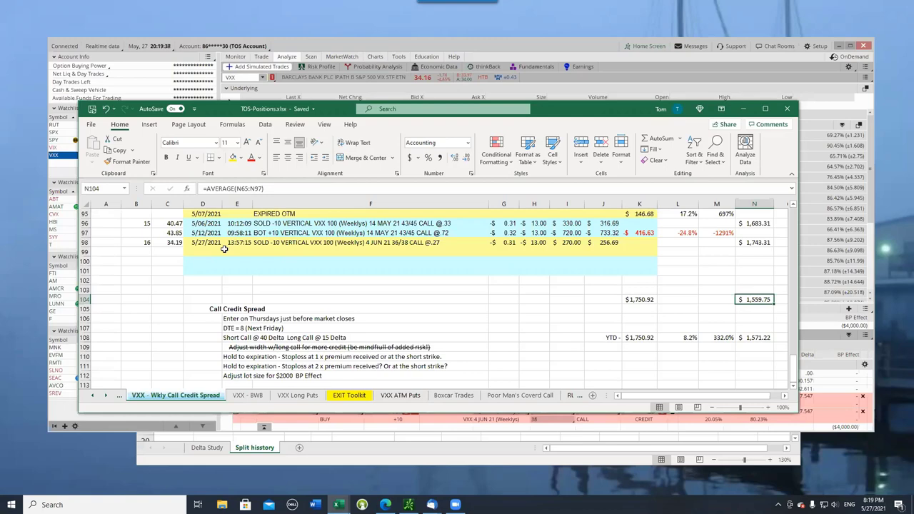
Return to thinkorswim's VXX option chain with the two simulated 36/38 call verticals
{"action": "left_click", "coordinate": [360, 45]}
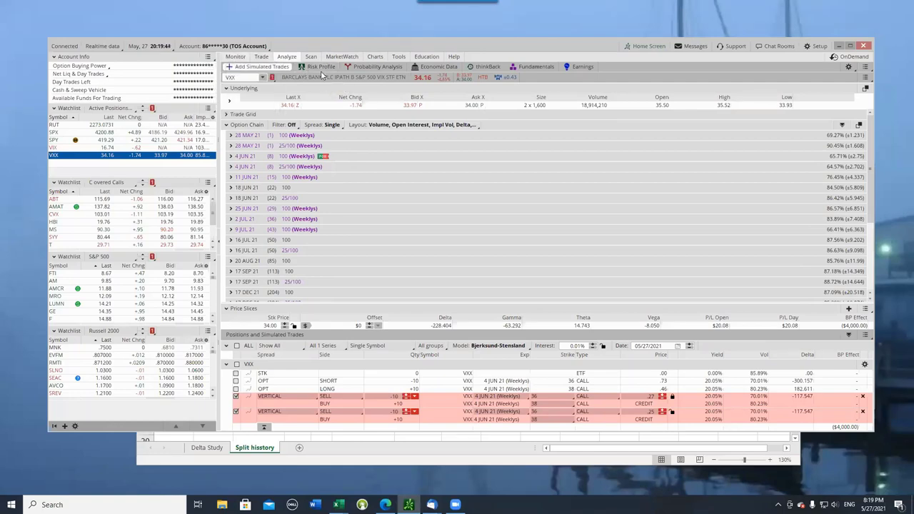
Copy the 5/27 SOLD -10 VERTICAL VXX 36/38 call line from the account statement, then switch to TOS-Positions
{"action": "left_click", "coordinate": [243, 60]}
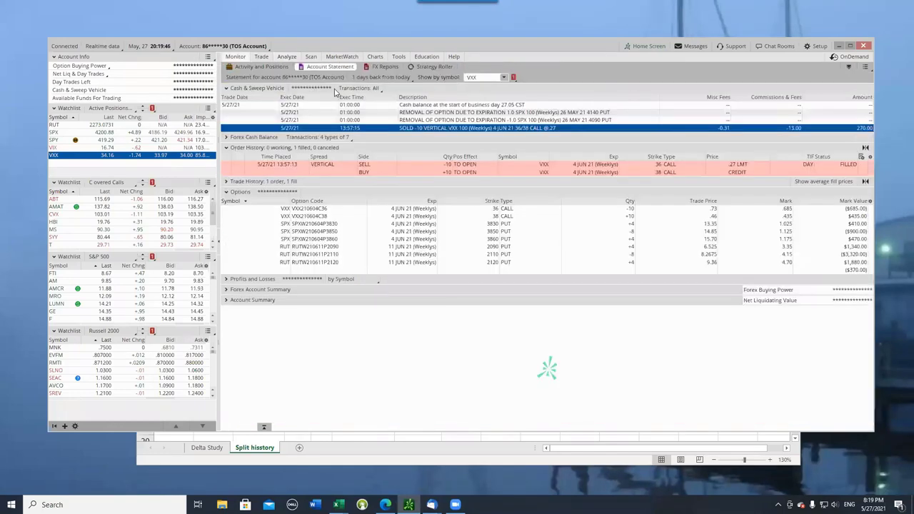
{"action": "left_click", "coordinate": [258, 67]}
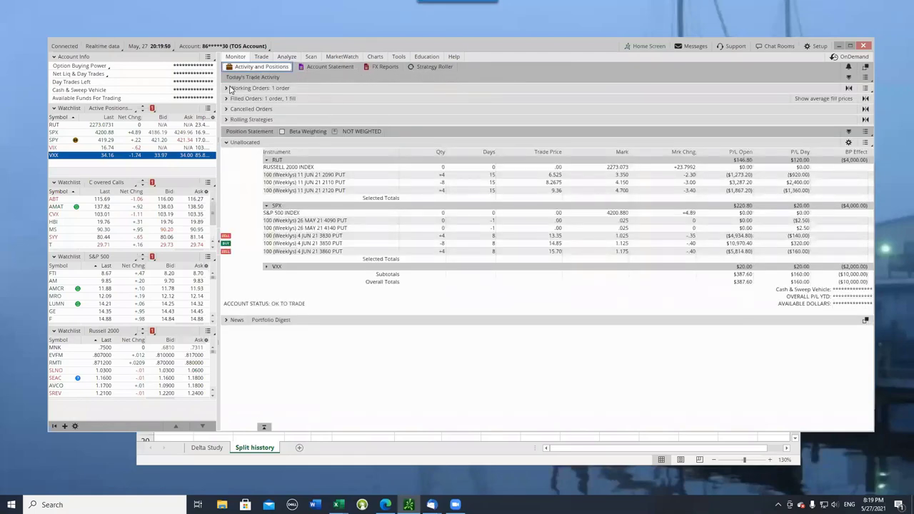
{"action": "left_click", "coordinate": [328, 67]}
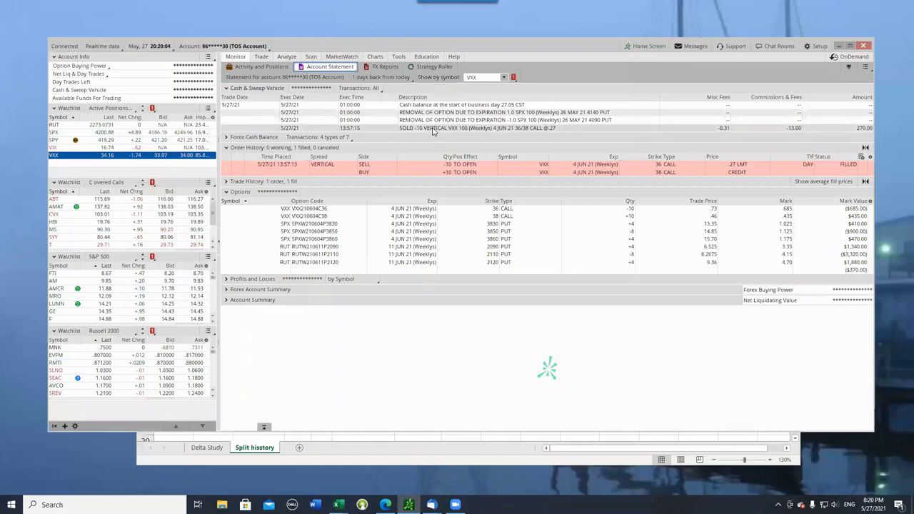
{"action": "left_click", "coordinate": [433, 129]}
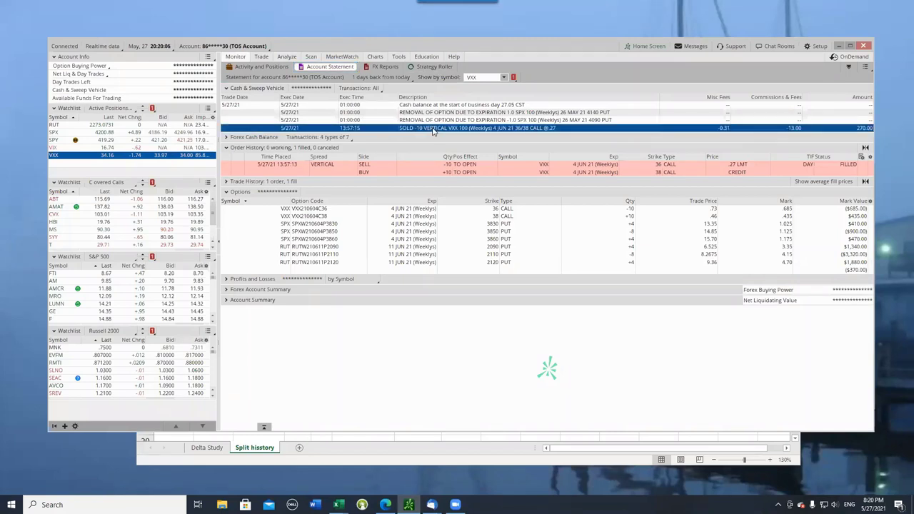
{"action": "key", "text": "alt"}
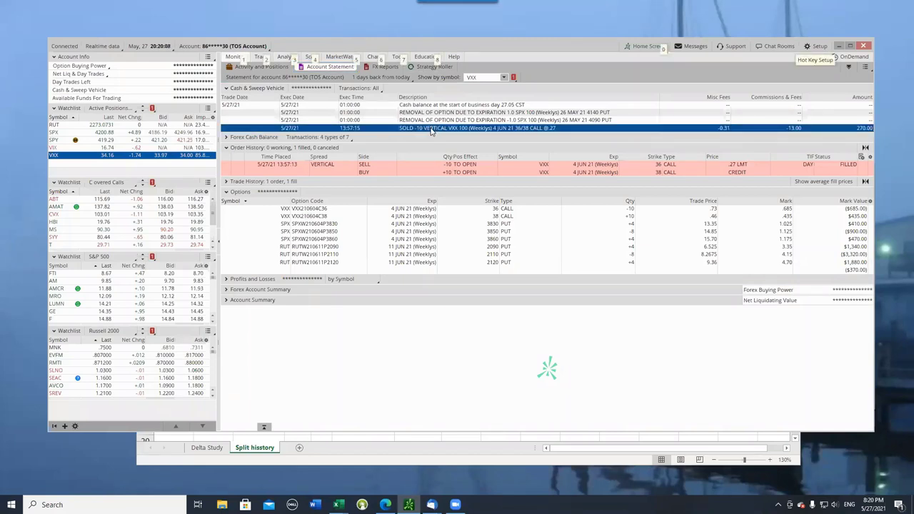
{"action": "key", "text": "alt"}
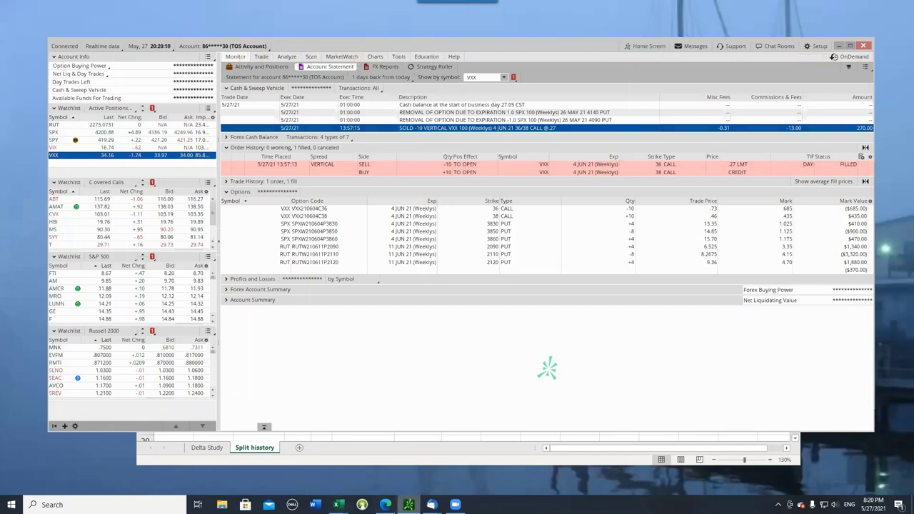
{"action": "mouse_move", "coordinate": [338, 505]}
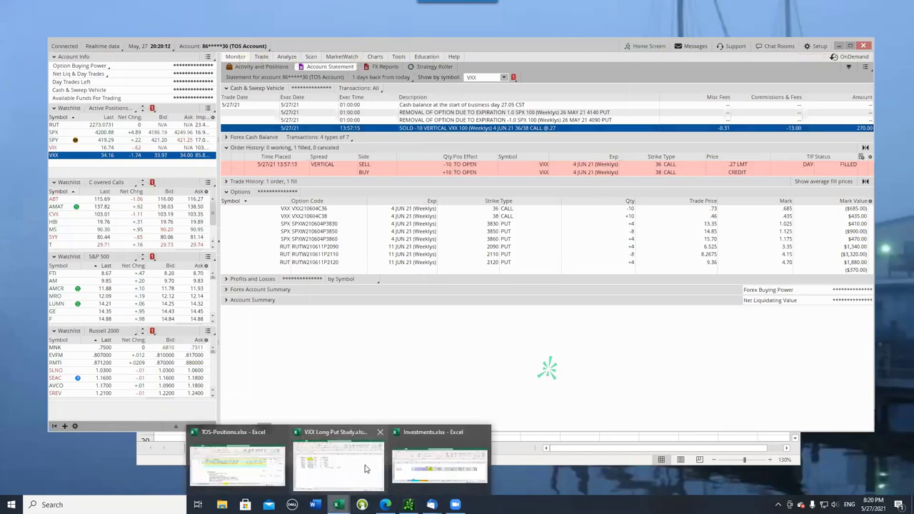
{"action": "left_click", "coordinate": [259, 477]}
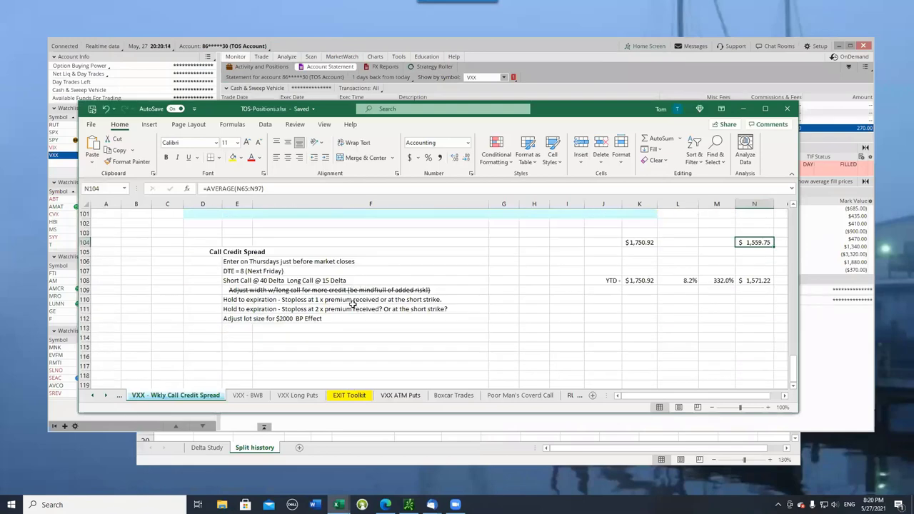
{"action": "scroll", "coordinate": [335, 306], "scroll_direction": "down", "scroll_amount": 3}
{"action": "scroll", "coordinate": [250, 289], "scroll_direction": "up", "scroll_amount": 2}
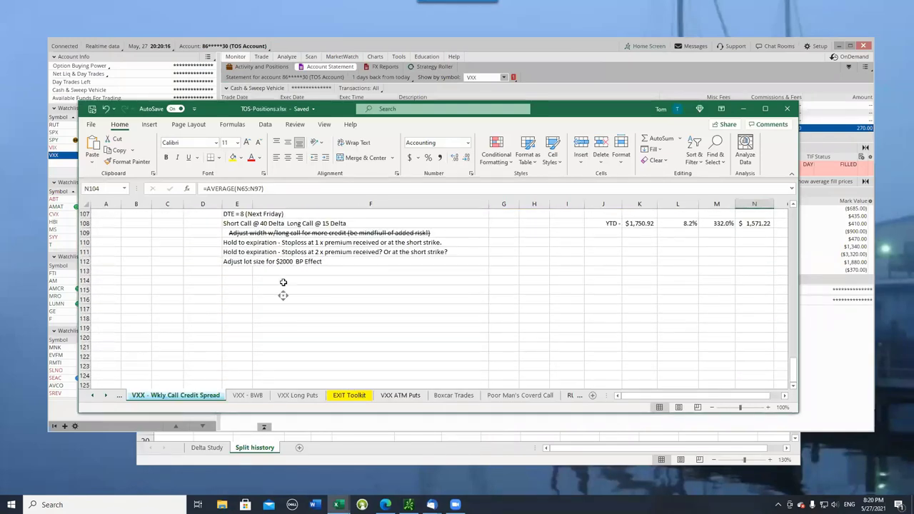
{"action": "scroll", "coordinate": [232, 324], "scroll_direction": "up", "scroll_amount": 3}
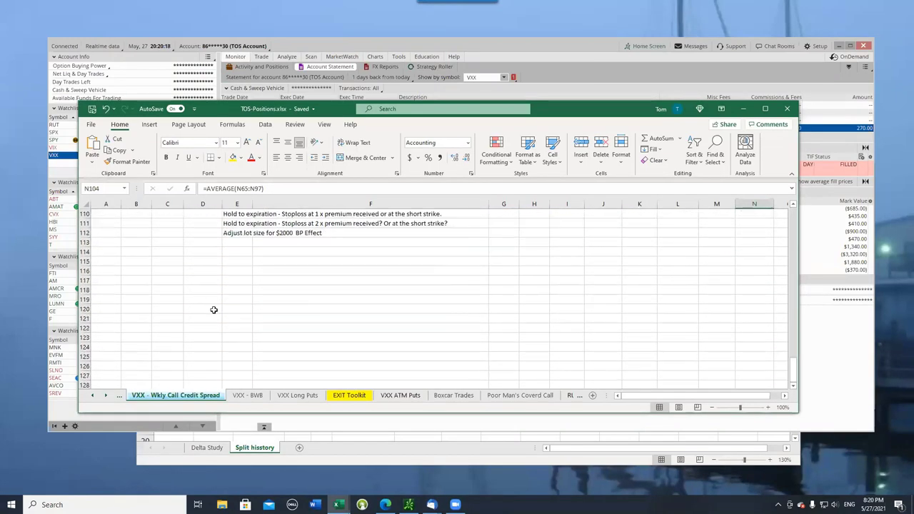
{"action": "scroll", "coordinate": [213, 314], "scroll_direction": "up", "scroll_amount": 3}
{"action": "scroll", "coordinate": [214, 314], "scroll_direction": "down", "scroll_amount": 4}
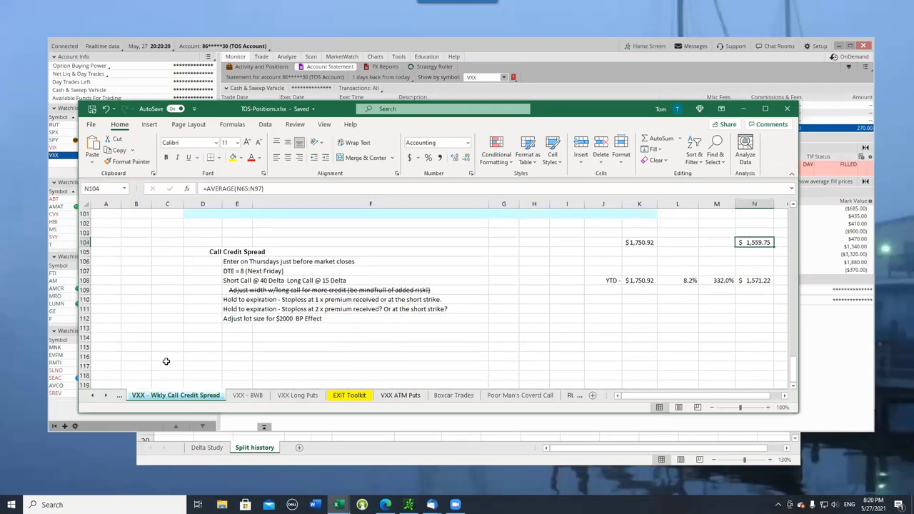
{"action": "left_click", "coordinate": [165, 358]}
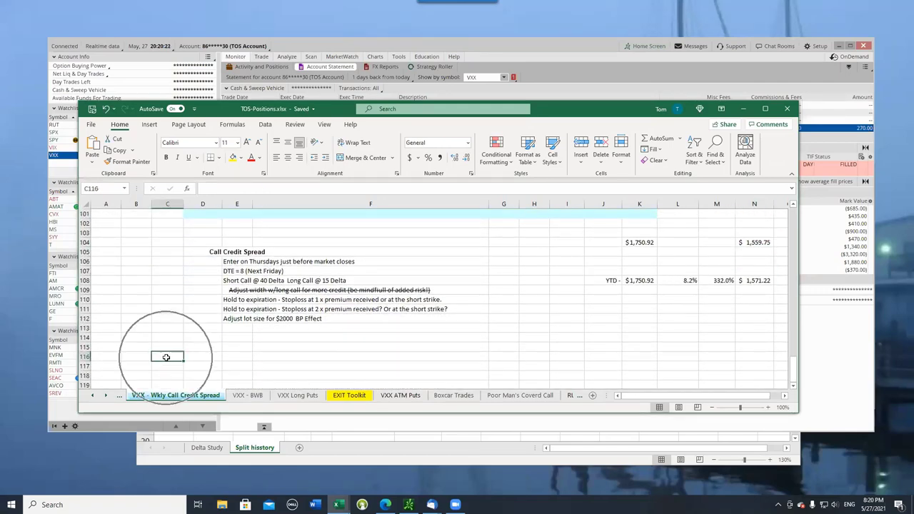
Paste the copied VXX trade line into row 116 as plain text
{"action": "right_click", "coordinate": [165, 358]}
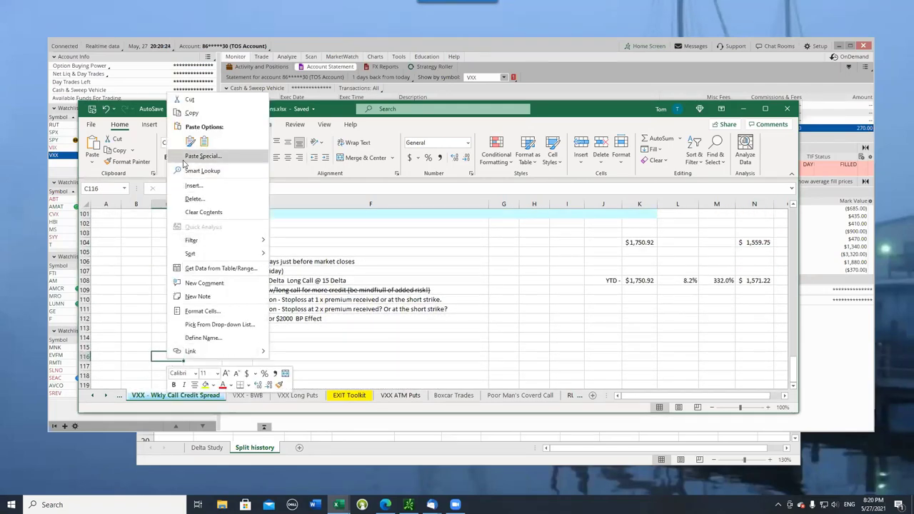
{"action": "key", "text": "Escape"}
{"action": "key", "text": "ctrl+alt+v"}
{"action": "left_click", "coordinate": [108, 111]}
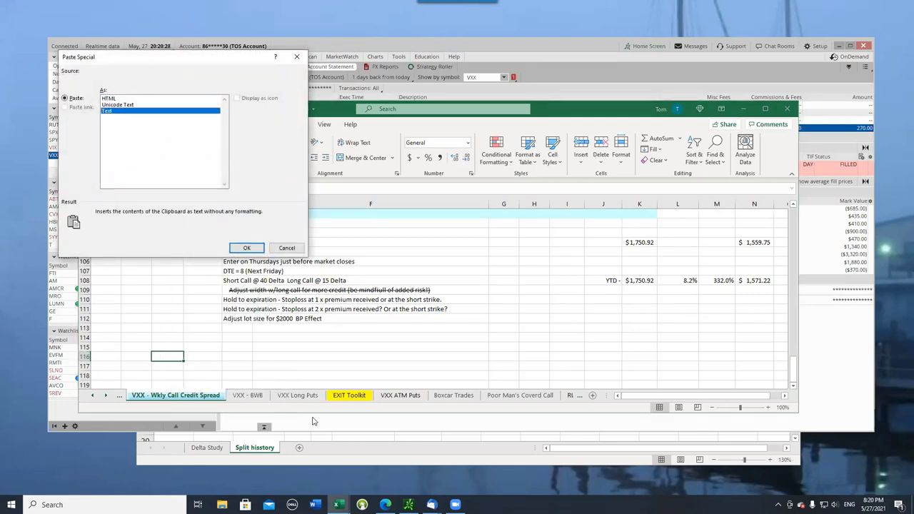
{"action": "left_click", "coordinate": [246, 248]}
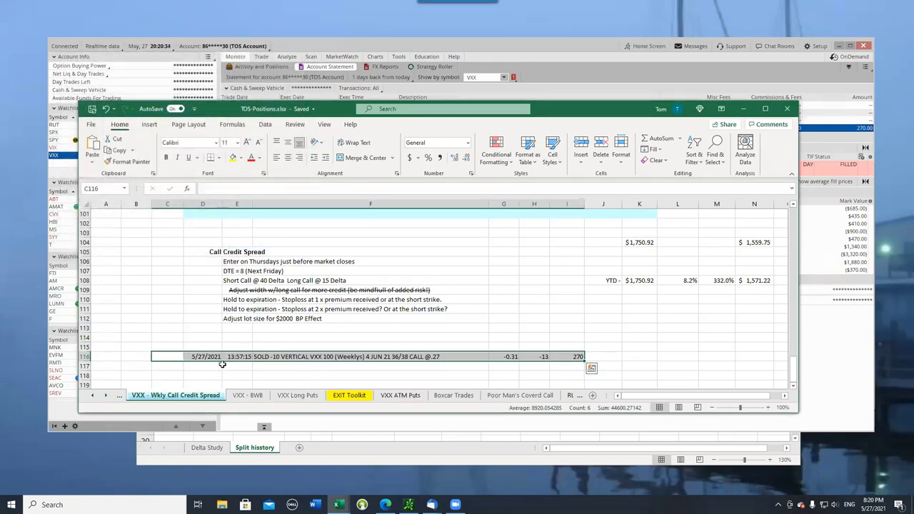
{"action": "key", "text": "Escape"}
Drag the thinkorswim statement window lower and return to Excel with cell C101 selected
{"action": "left_click", "coordinate": [321, 48]}
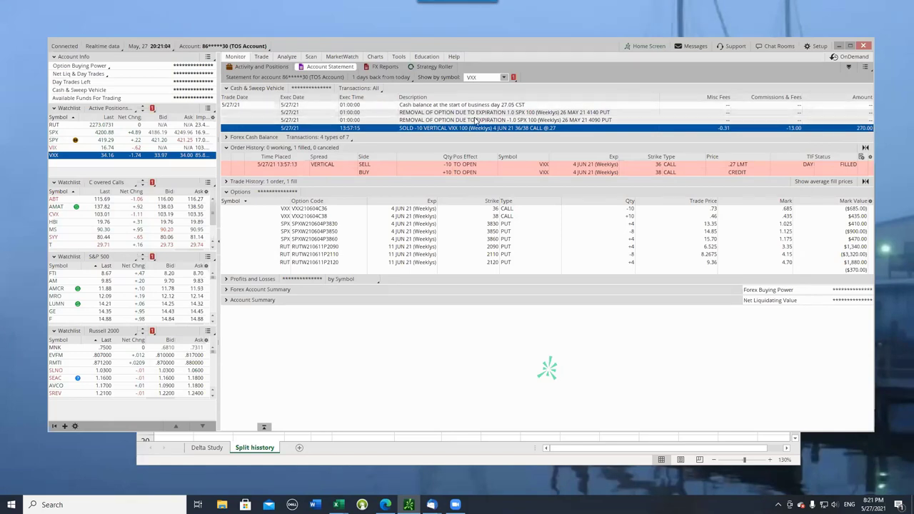
{"action": "left_click", "coordinate": [228, 113]}
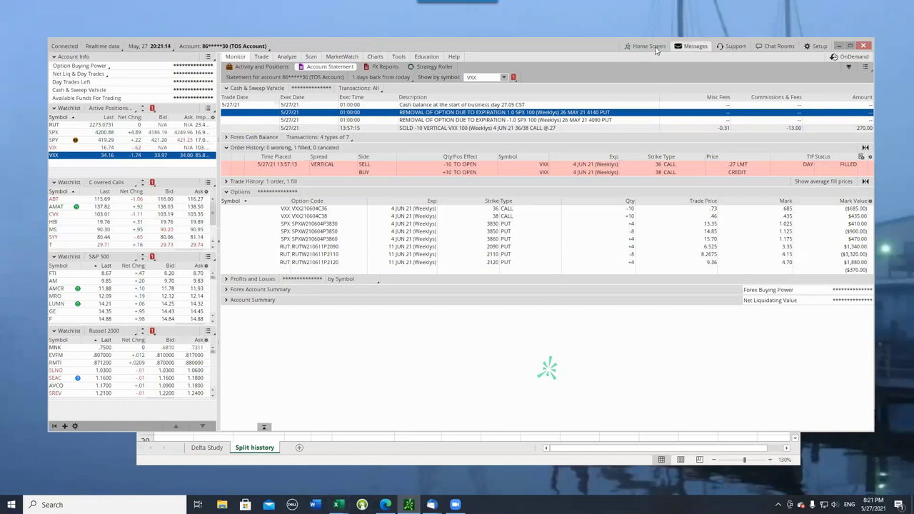
{"action": "left_click_drag", "start_coordinate": [589, 46], "coordinate": [594, 377]}
{"action": "left_click", "coordinate": [565, 377]}
{"action": "scroll", "coordinate": [591, 384], "scroll_direction": "up", "scroll_amount": 1}
{"action": "left_click", "coordinate": [164, 243]}
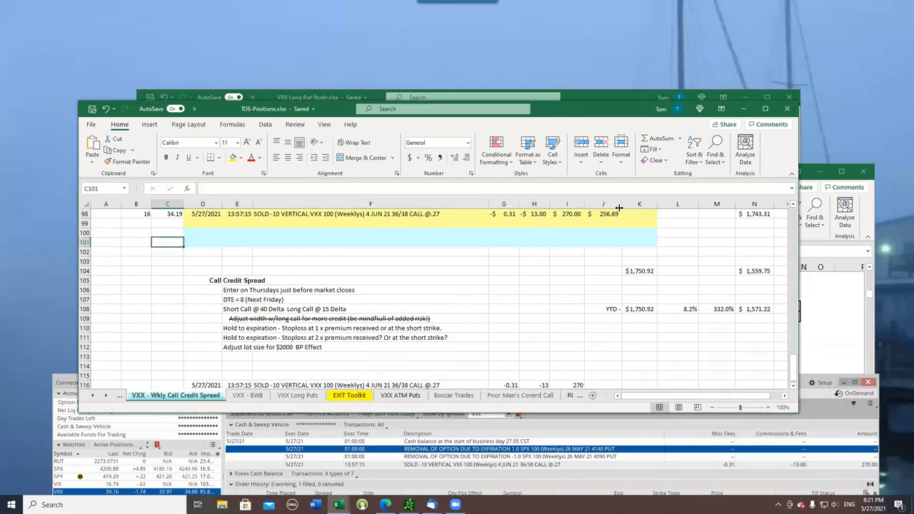
{"action": "scroll", "coordinate": [553, 295], "scroll_direction": "up", "scroll_amount": 2}
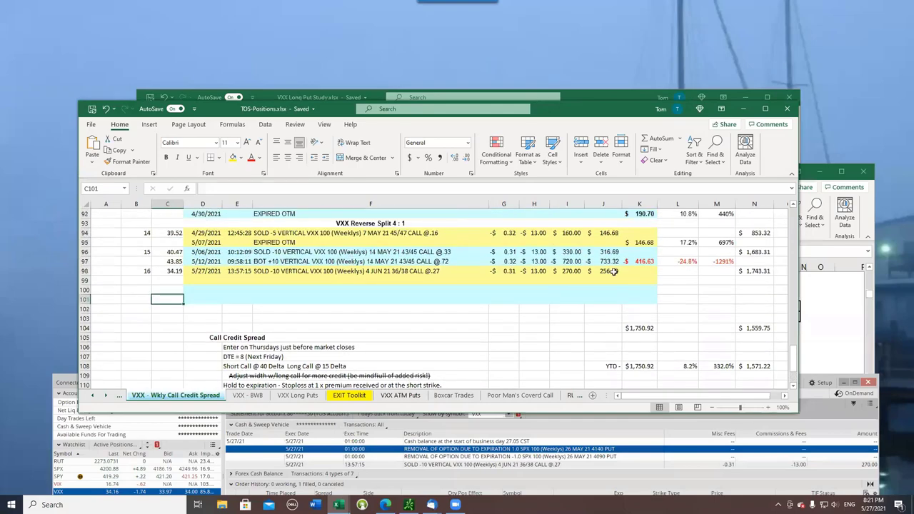
{"action": "scroll", "coordinate": [605, 272], "scroll_direction": "down", "scroll_amount": 2}
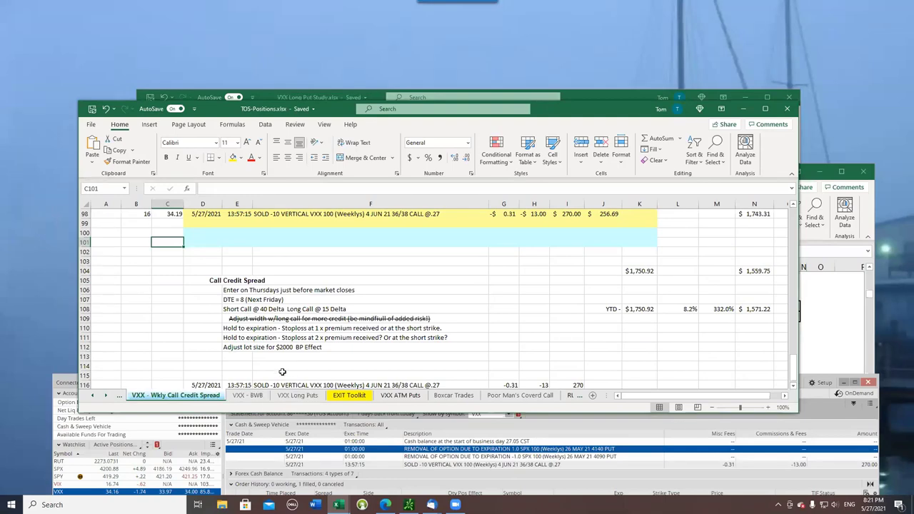
{"action": "scroll", "coordinate": [295, 367], "scroll_direction": "up", "scroll_amount": 4}
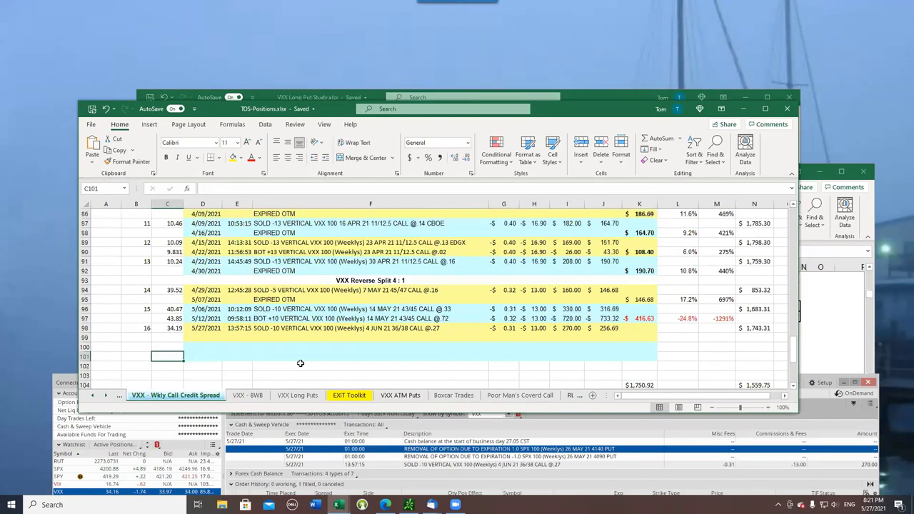
{"action": "left_click", "coordinate": [609, 328]}
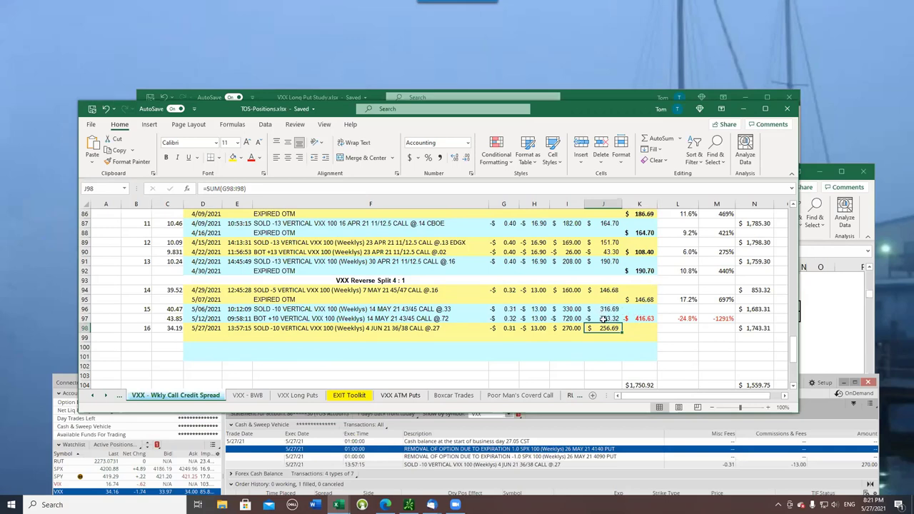
{"action": "left_click", "coordinate": [684, 318]}
{"action": "double_click", "coordinate": [685, 318]}
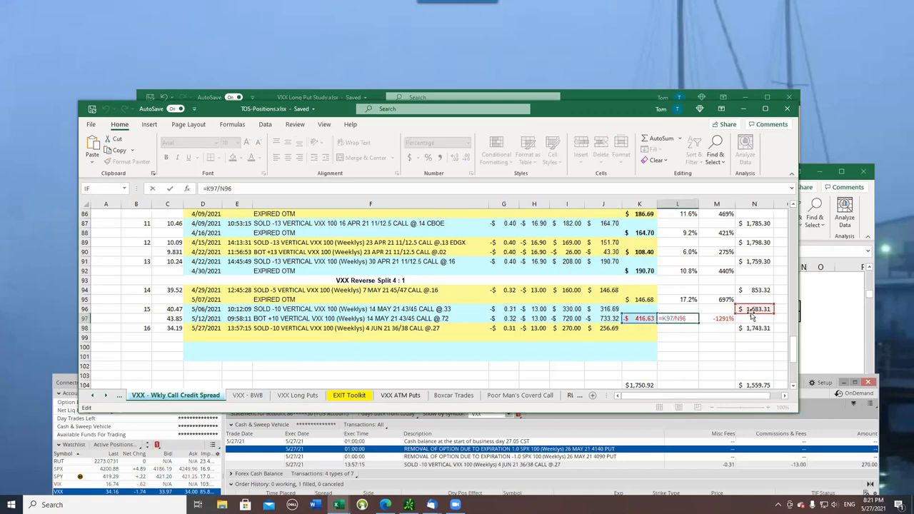
{"action": "left_click", "coordinate": [719, 364]}
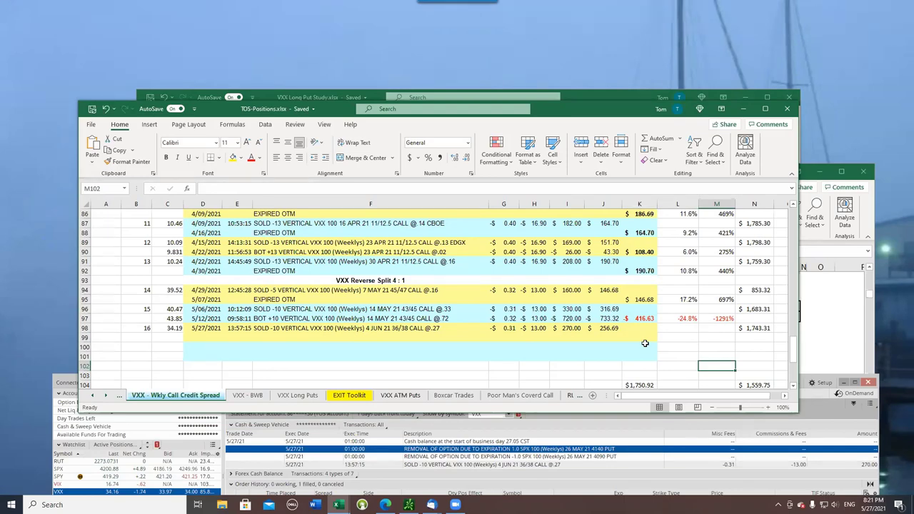
{"action": "scroll", "coordinate": [648, 336], "scroll_direction": "down", "scroll_amount": 2}
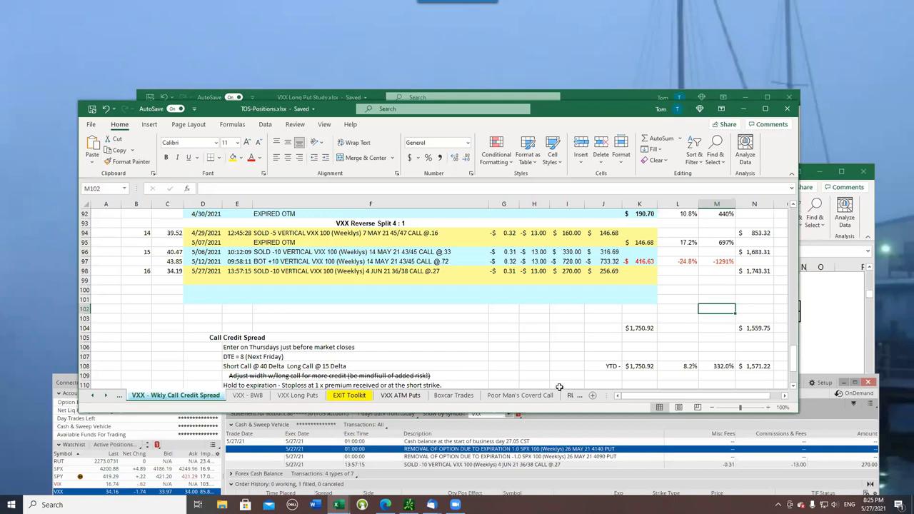
{"action": "key", "text": "ctrl+s"}
{"action": "scroll", "coordinate": [555, 284], "scroll_direction": "up", "scroll_amount": 3}
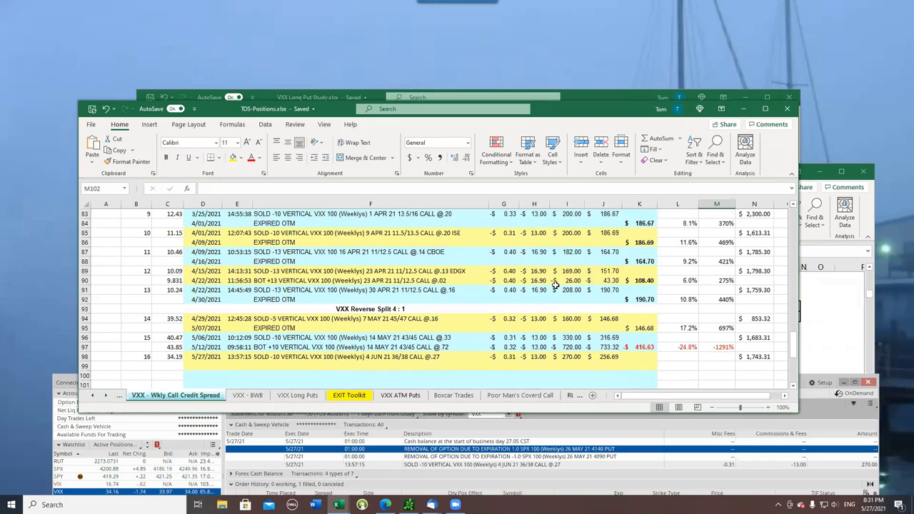
{"action": "scroll", "coordinate": [555, 284], "scroll_direction": "up", "scroll_amount": 1}
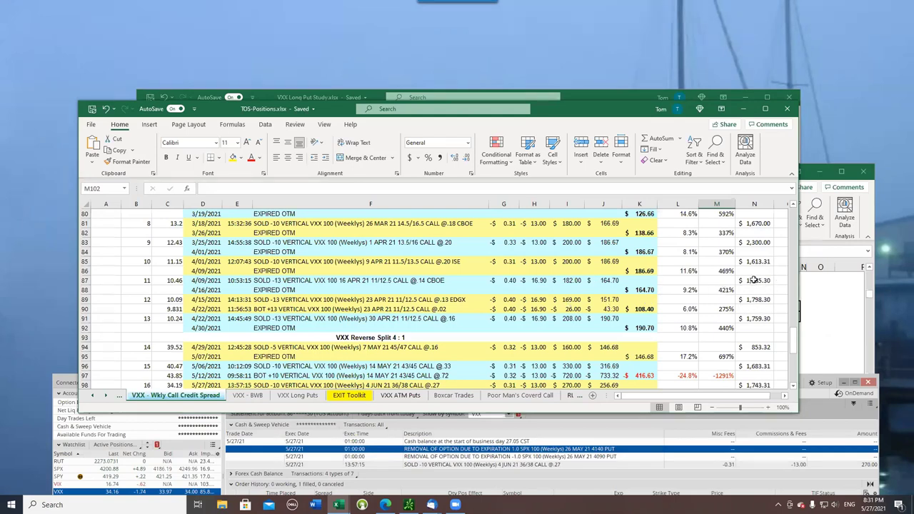
{"action": "scroll", "coordinate": [754, 280], "scroll_direction": "down", "scroll_amount": 2}
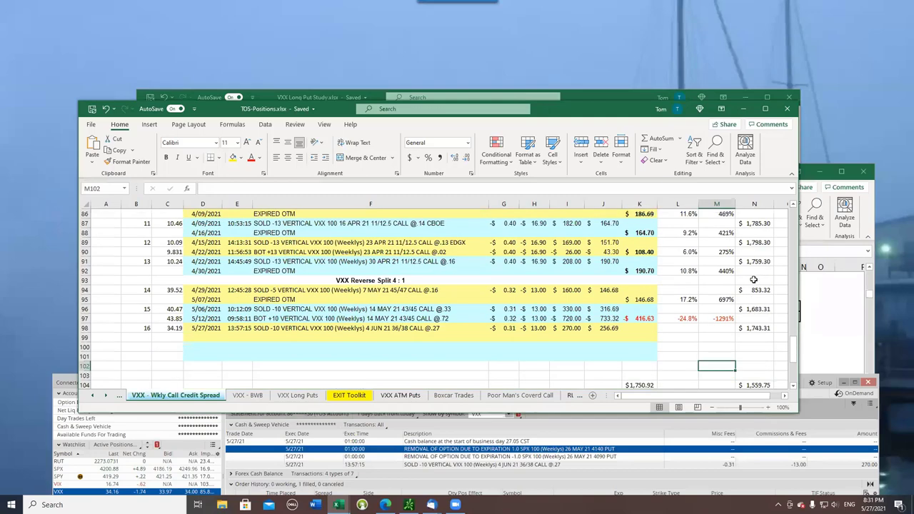